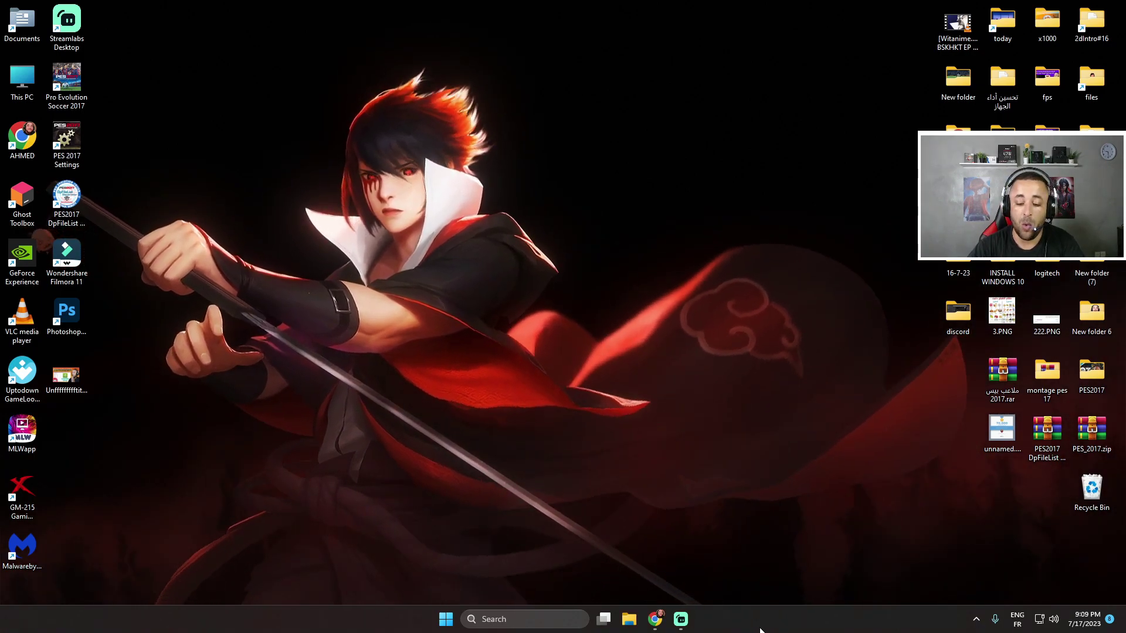
Switch to Chrome and open the NVIDIA Driver Downloads page from the nvidia drivers search results
{"action": "left_click", "coordinate": [655, 621]}
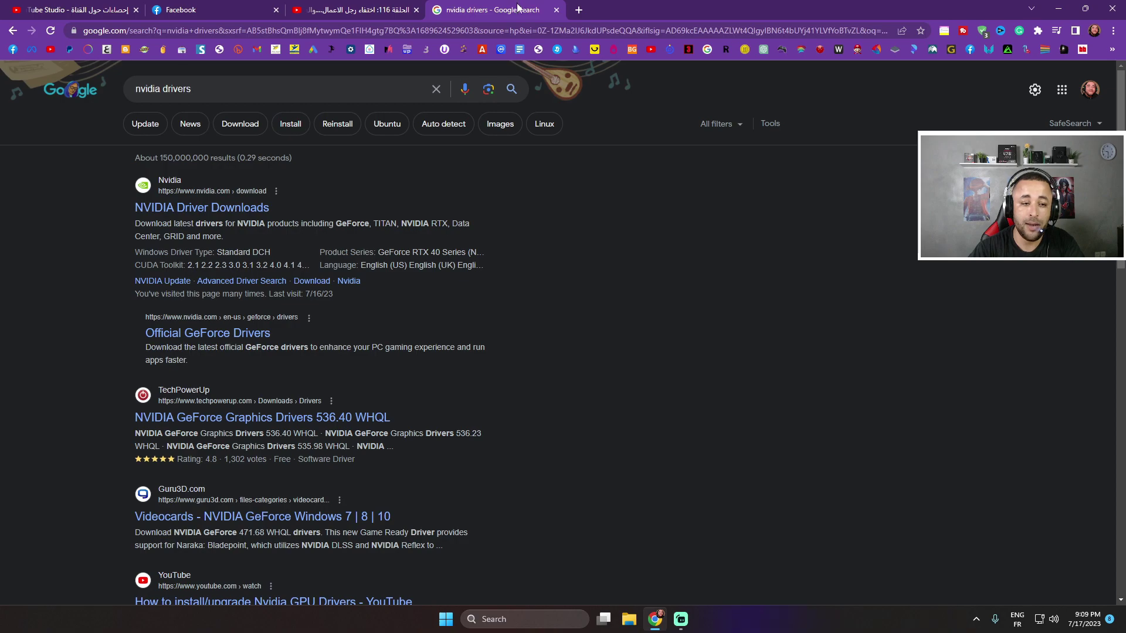
{"action": "left_click", "coordinate": [258, 94]}
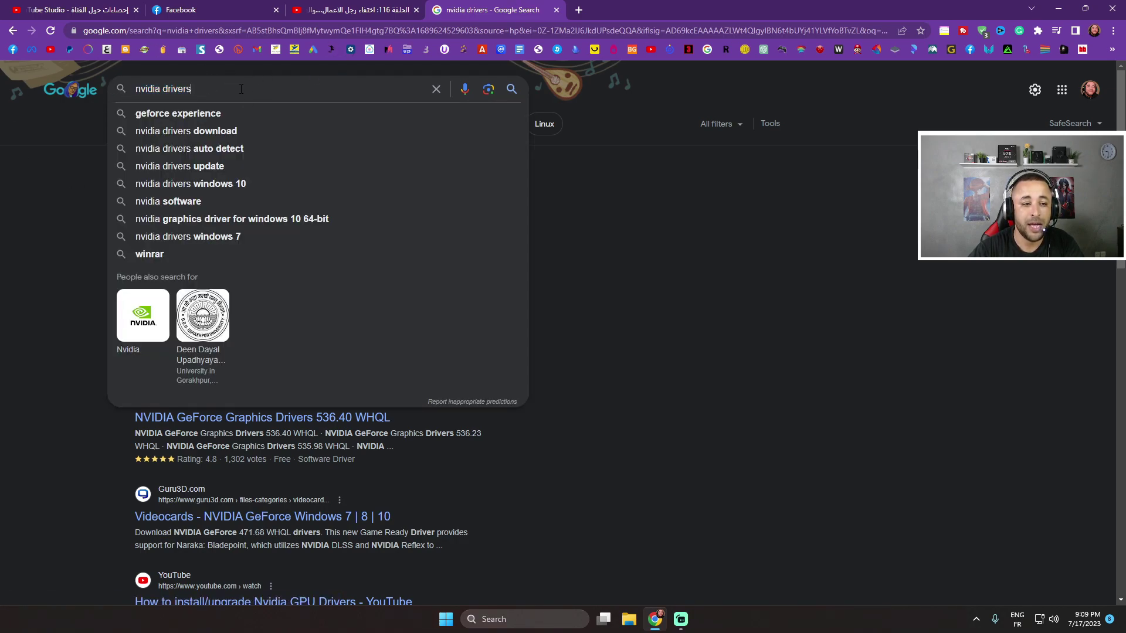
{"action": "left_click", "coordinate": [12, 212]}
{"action": "left_click", "coordinate": [222, 210]}
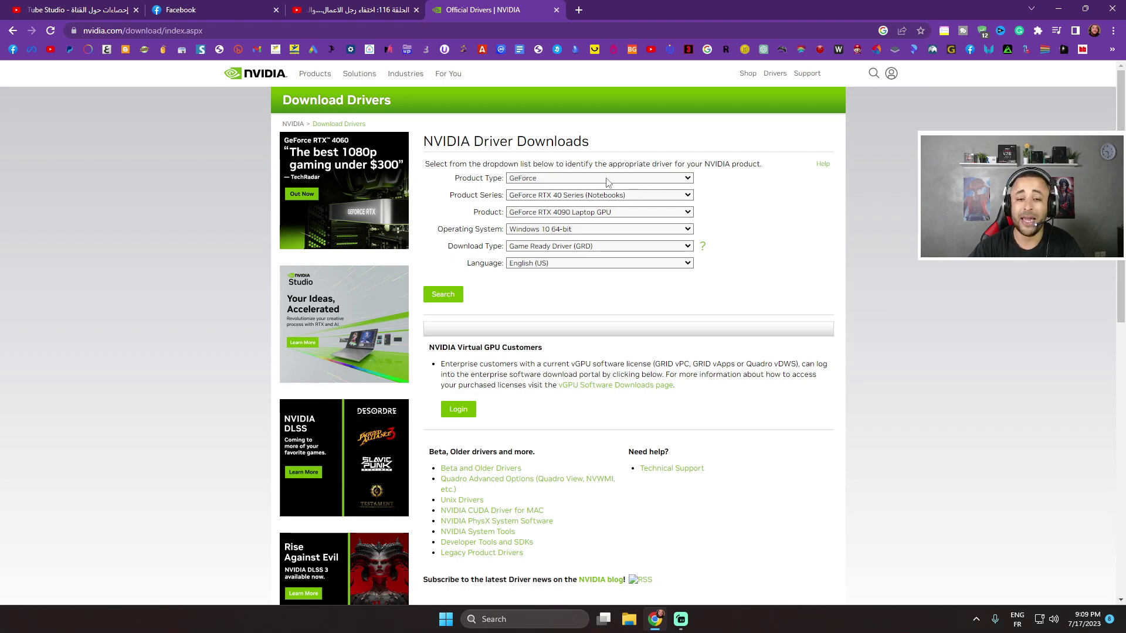
{"action": "left_click", "coordinate": [553, 179]}
{"action": "left_click", "coordinate": [546, 181]}
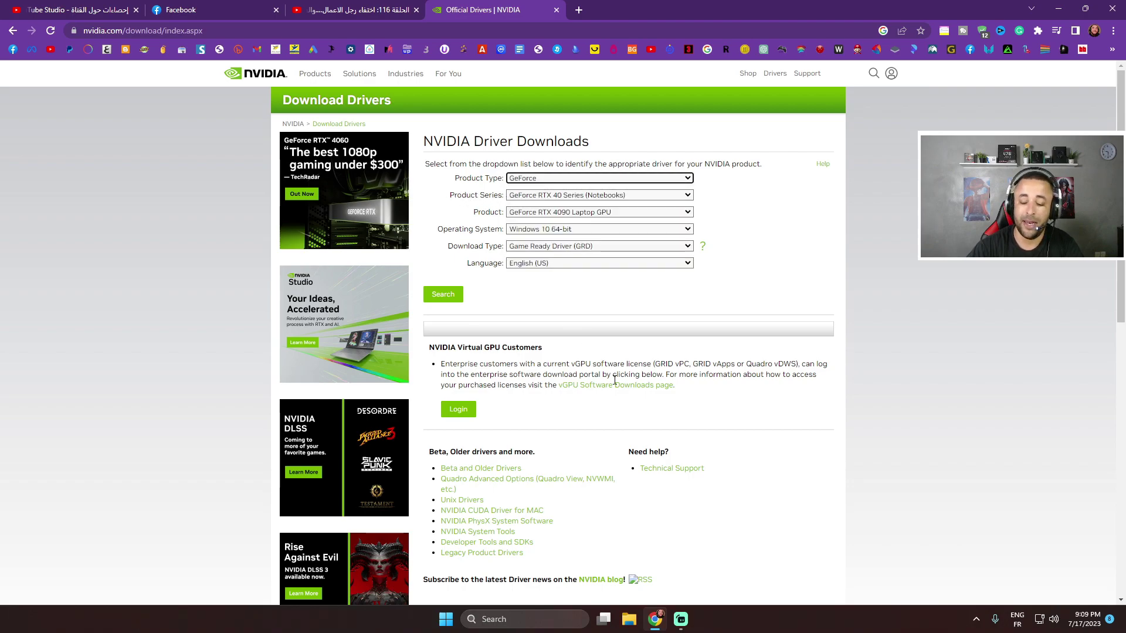
Run dxdiag with the driver signature check, look up the graphics card model in its display information, and close it
{"action": "left_click", "coordinate": [500, 620]}
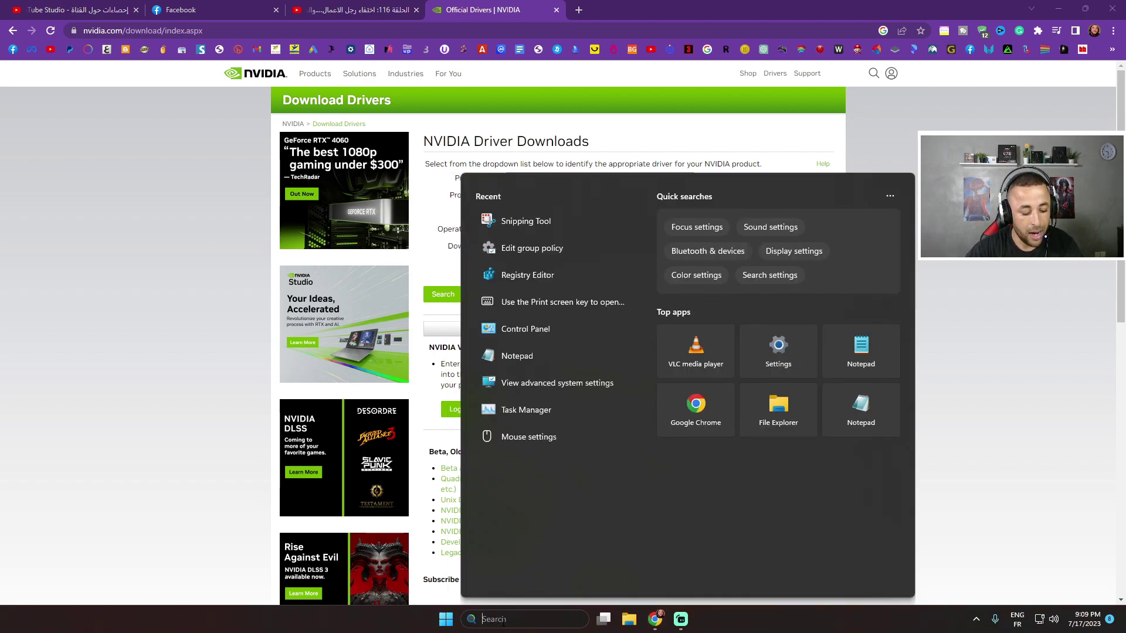
{"action": "type", "text": "dxdi"}
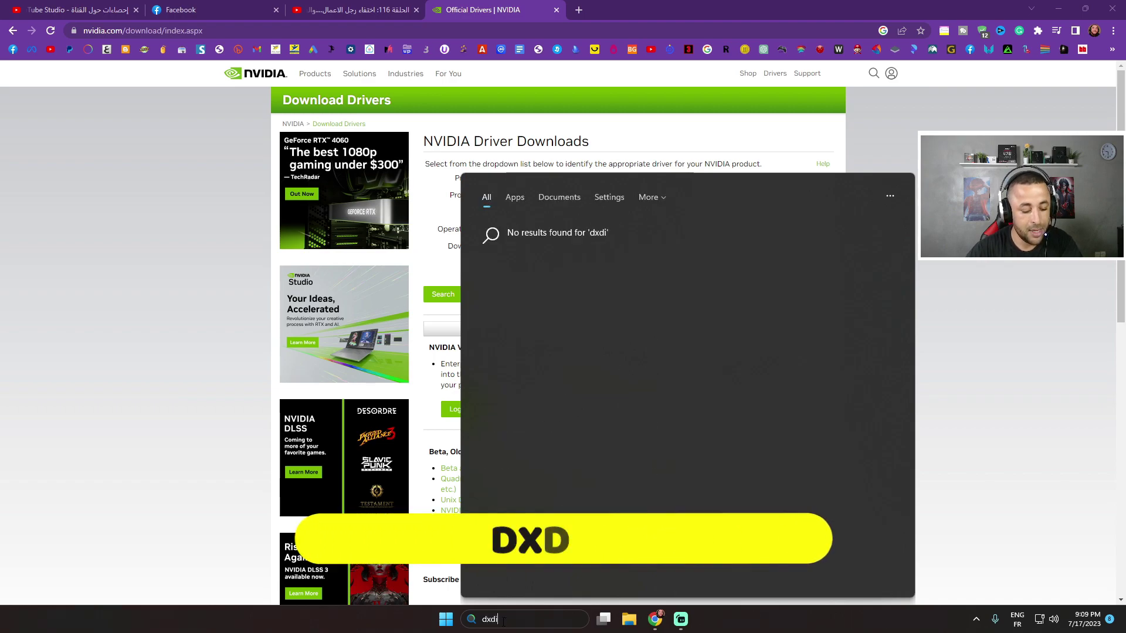
{"action": "type", "text": "ag"}
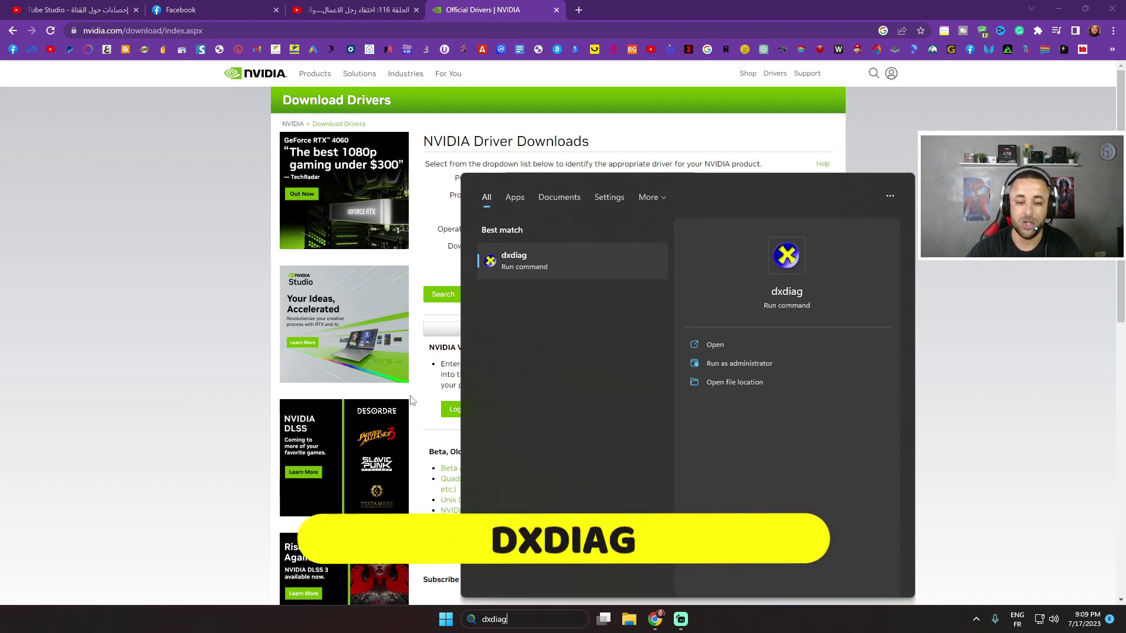
{"action": "left_click", "coordinate": [515, 262]}
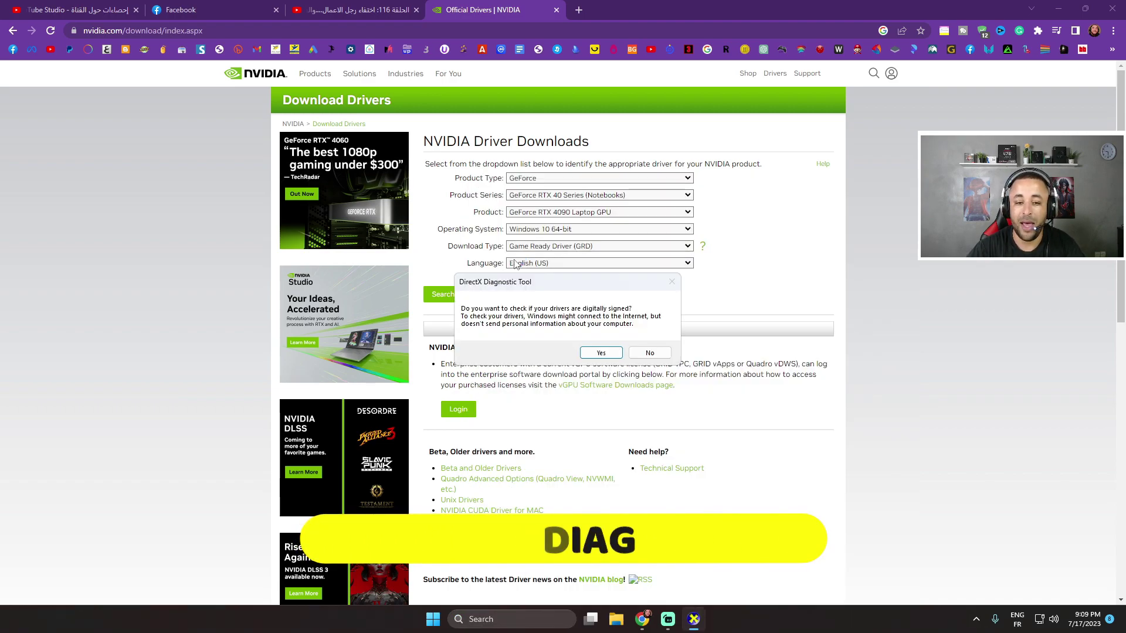
{"action": "left_click", "coordinate": [601, 353]}
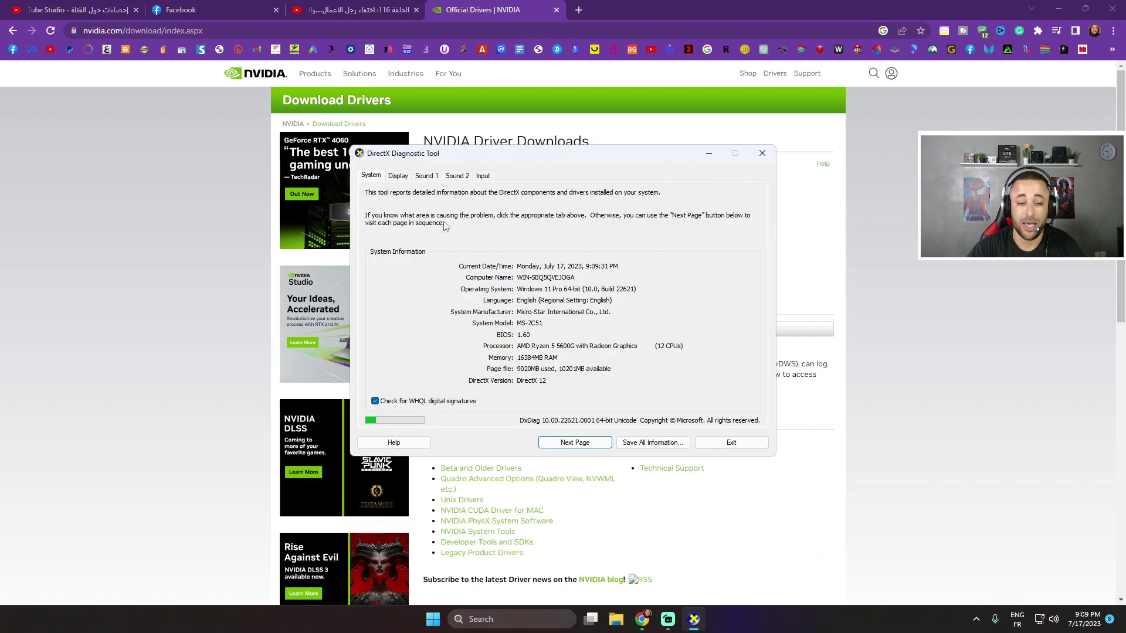
{"action": "left_click", "coordinate": [397, 177]}
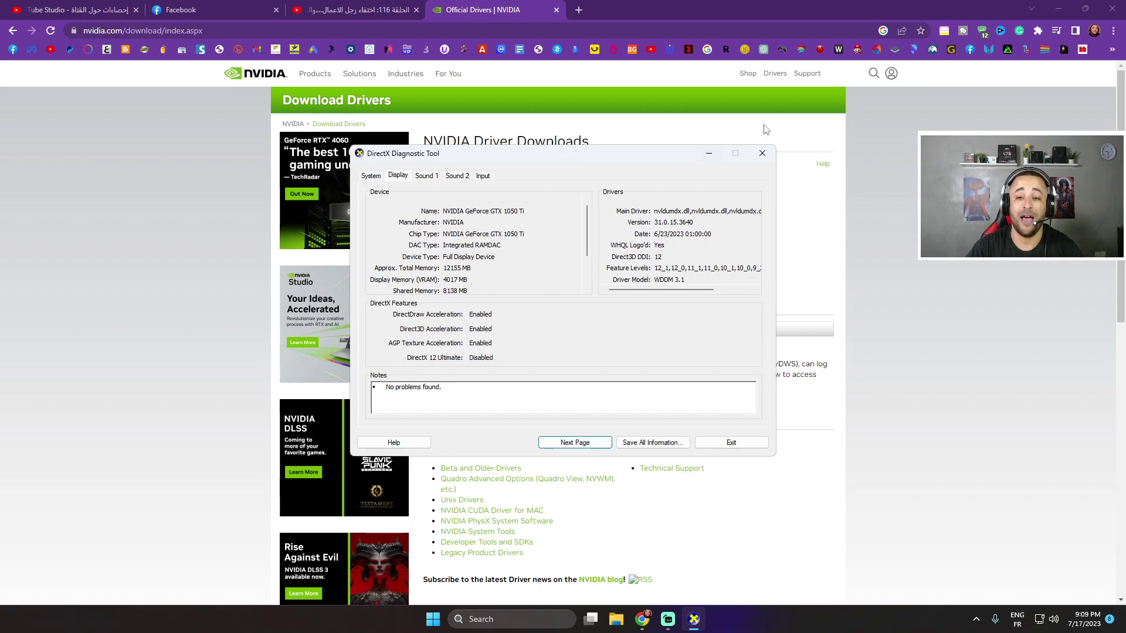
{"action": "left_click", "coordinate": [762, 153]}
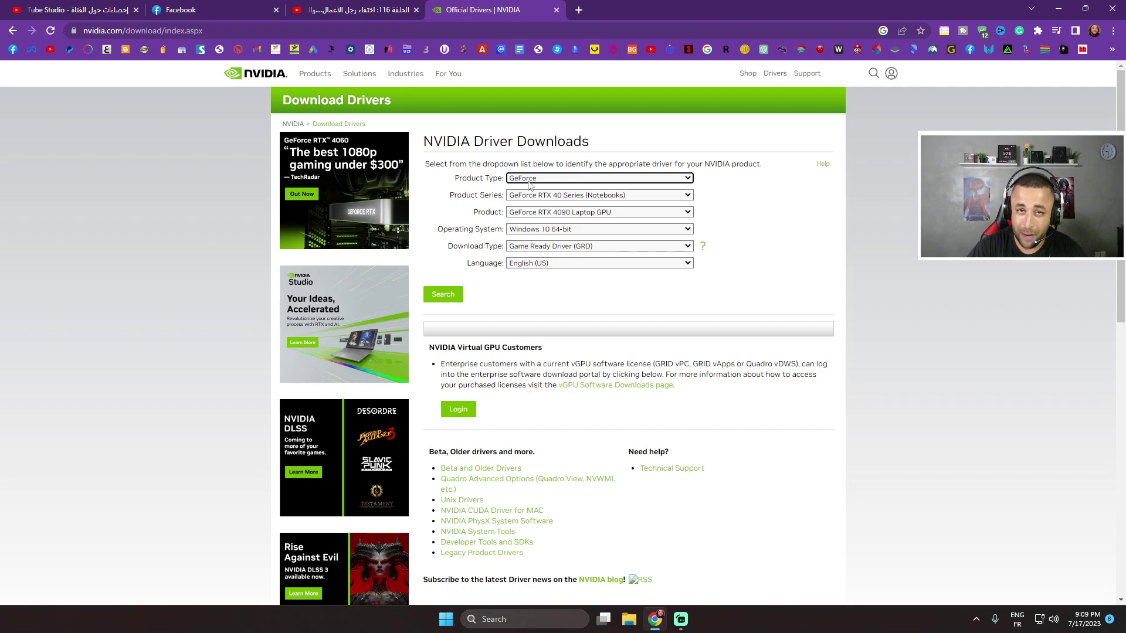
Search for the Game Ready Driver for the GeForce 10 Series, GeForce GTX 1050 Ti, on Windows 11
{"action": "left_click", "coordinate": [553, 196]}
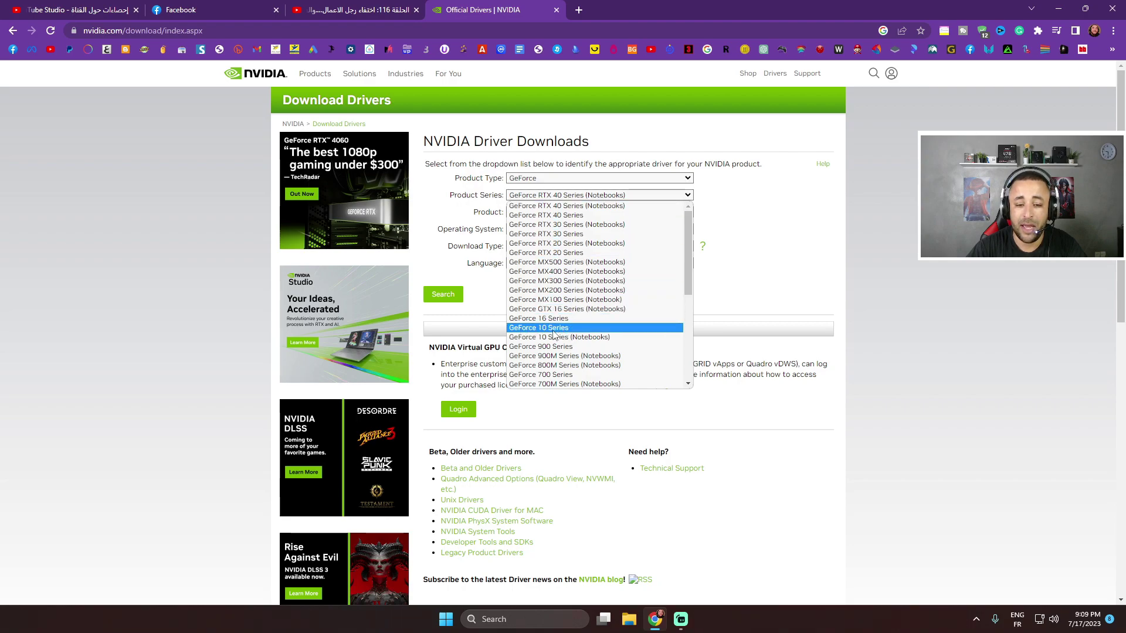
{"action": "left_click", "coordinate": [553, 328]}
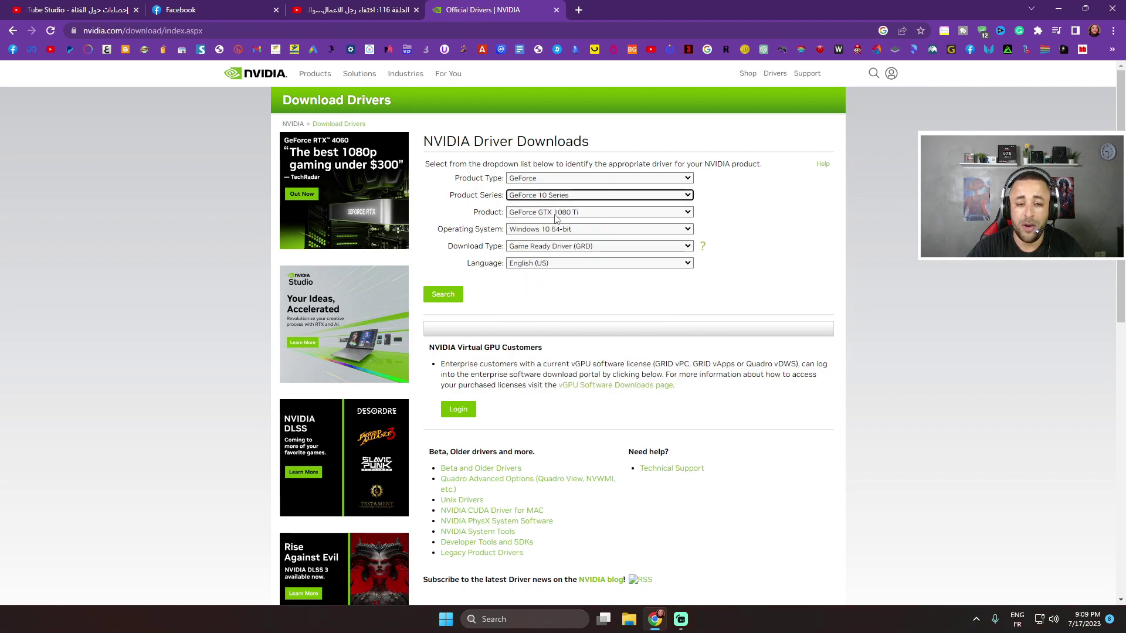
{"action": "left_click", "coordinate": [556, 214]}
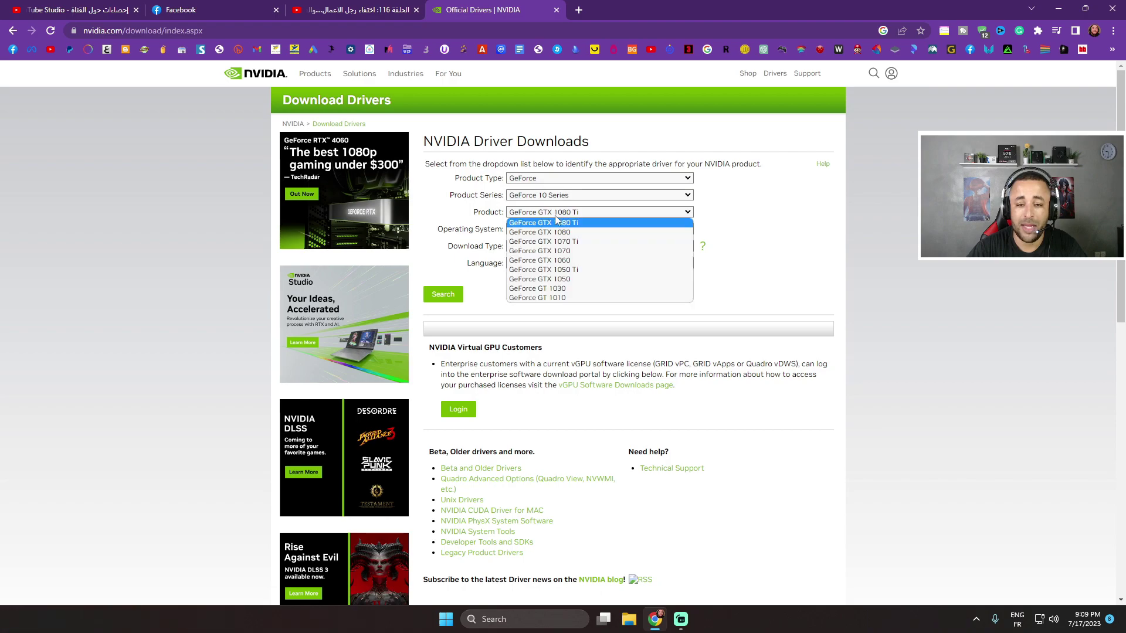
{"action": "left_click", "coordinate": [566, 271]}
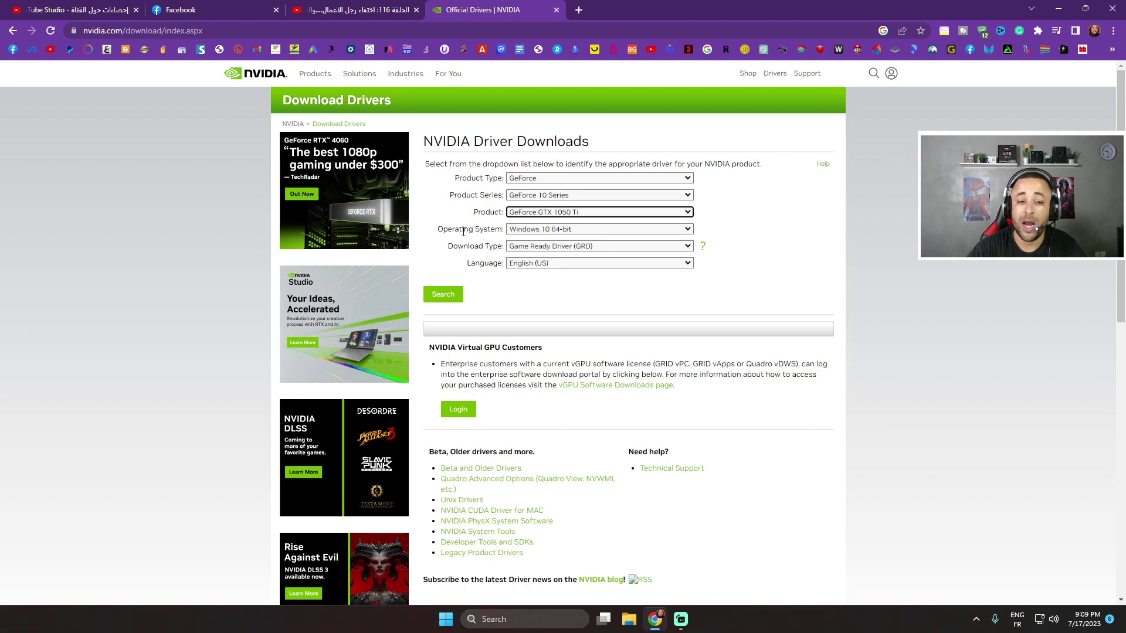
{"action": "left_click", "coordinate": [548, 231]}
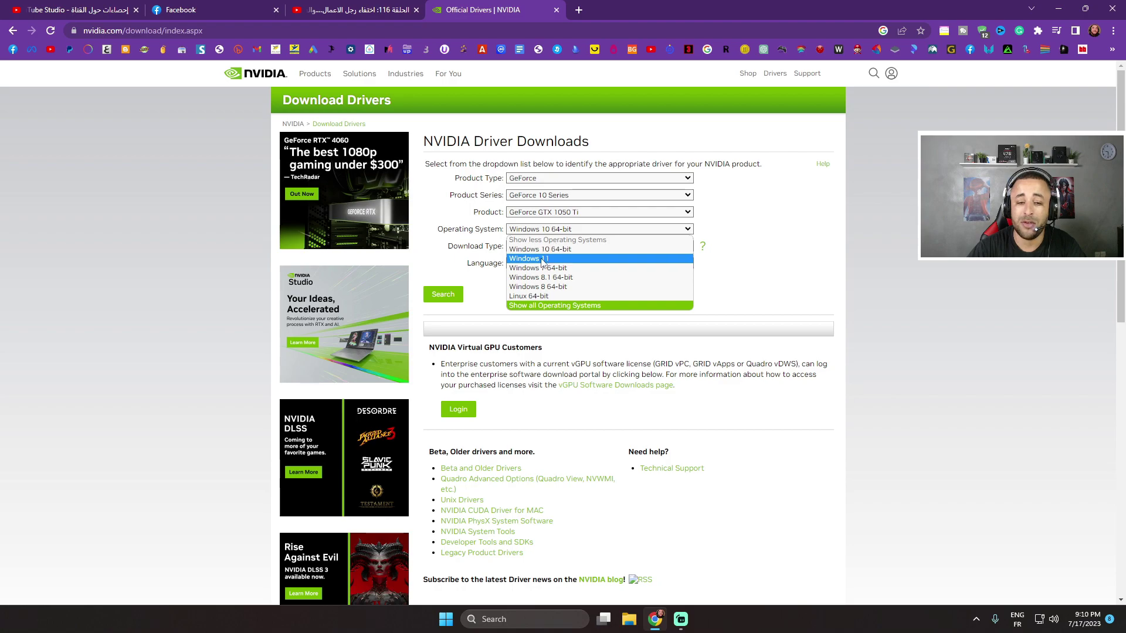
{"action": "left_click", "coordinate": [545, 259]}
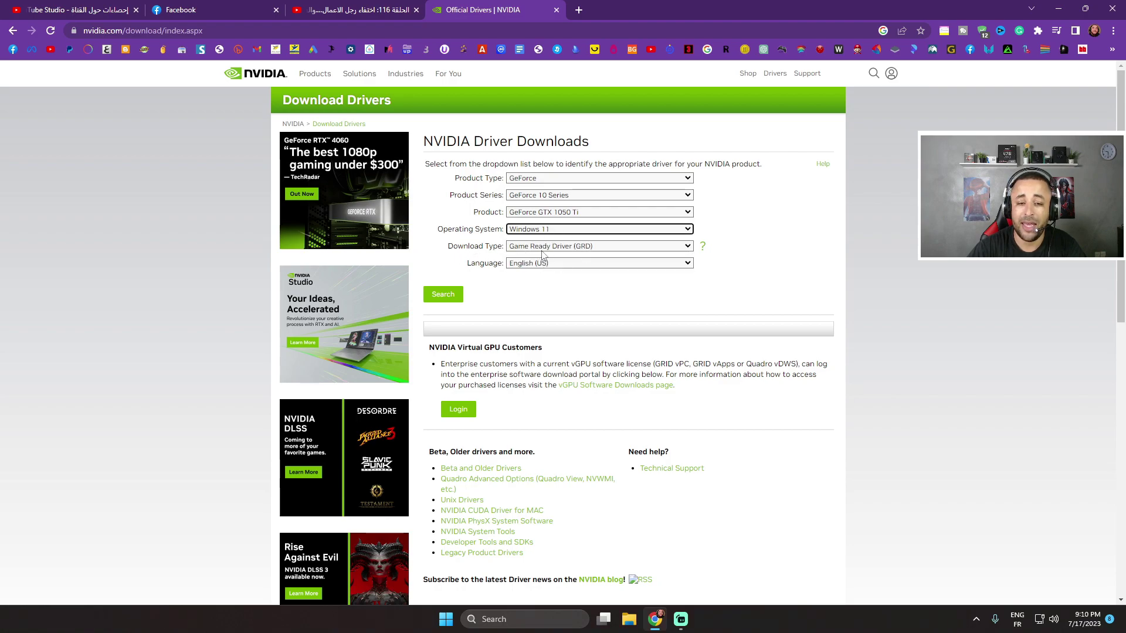
{"action": "left_click", "coordinate": [445, 295]}
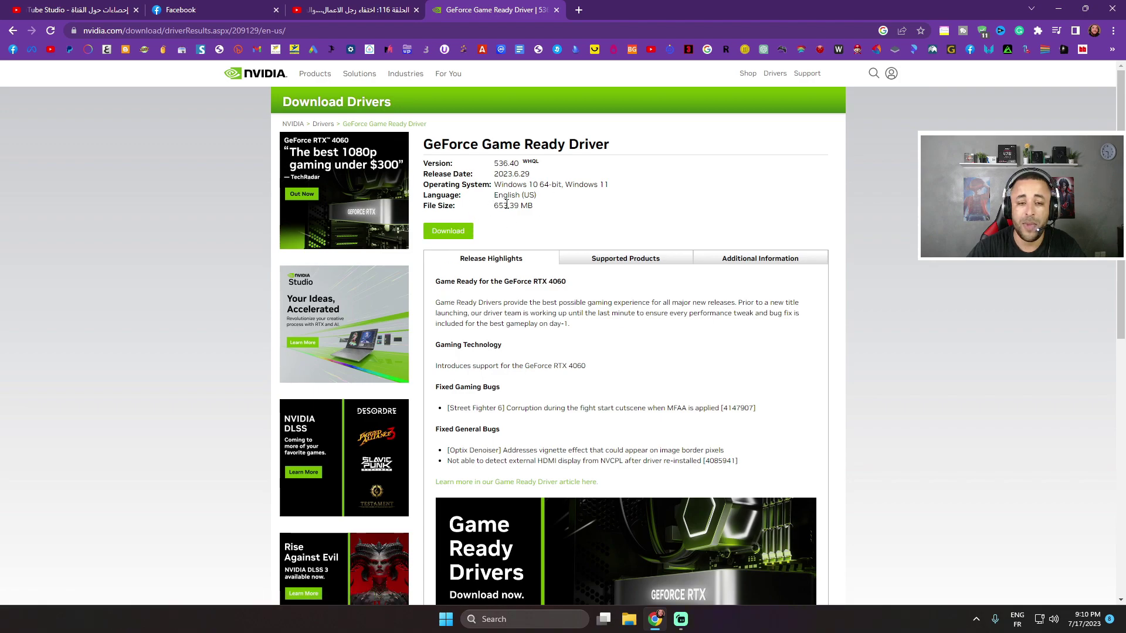
Start downloading GeForce Game Ready Driver 536.40, then close the download window, minimize the browser and dismiss the IDM warning
{"action": "left_click", "coordinate": [460, 232]}
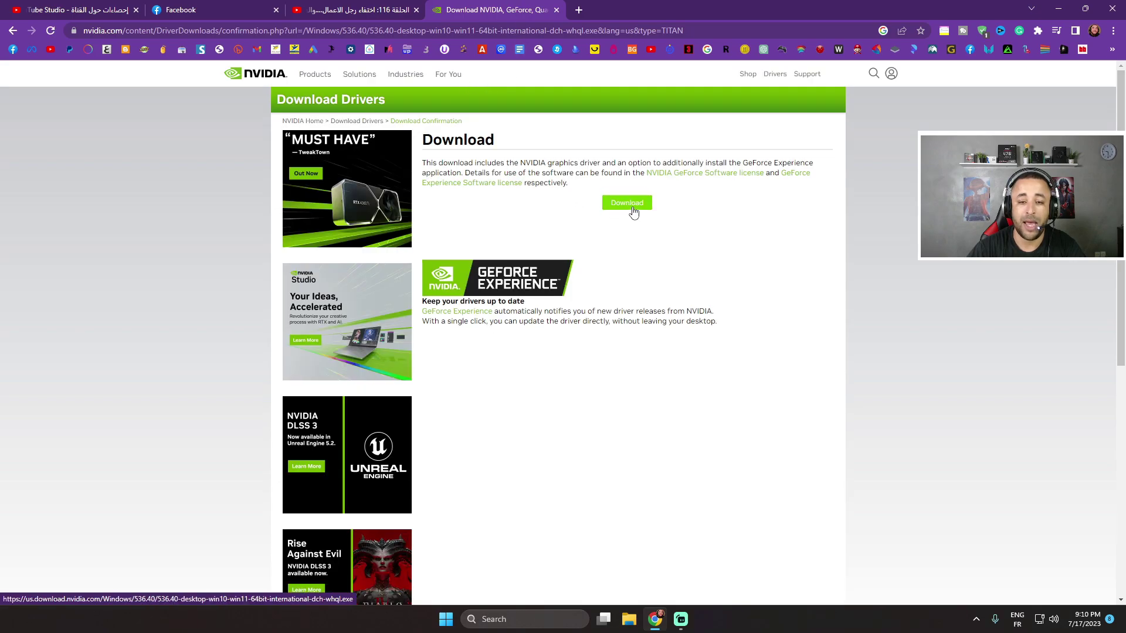
{"action": "left_click", "coordinate": [633, 211]}
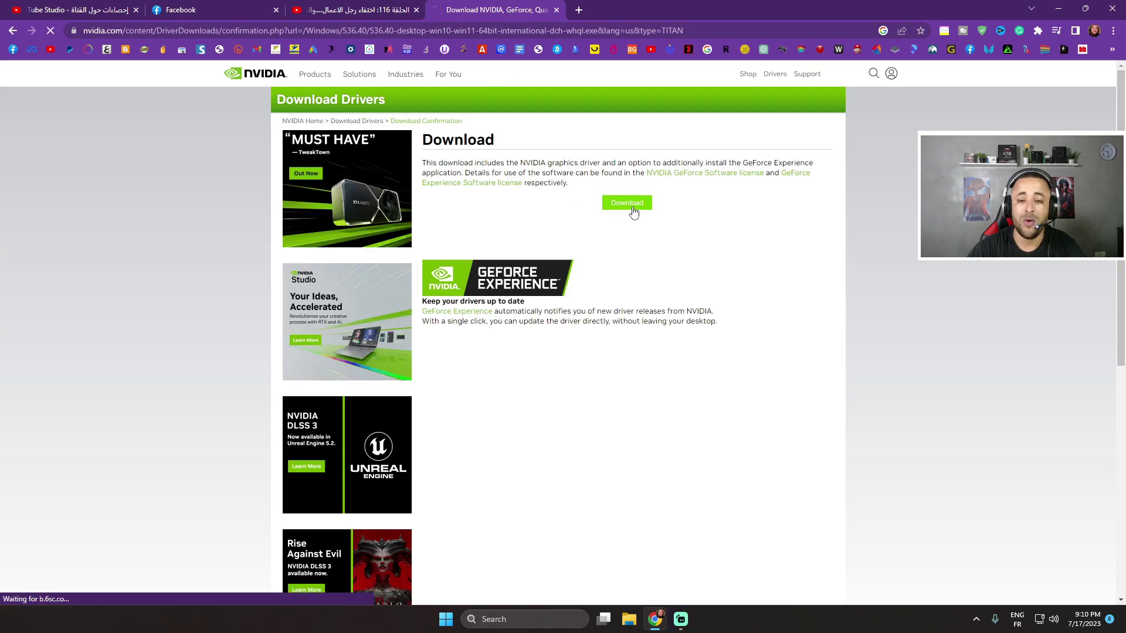
{"action": "left_click", "coordinate": [566, 360]}
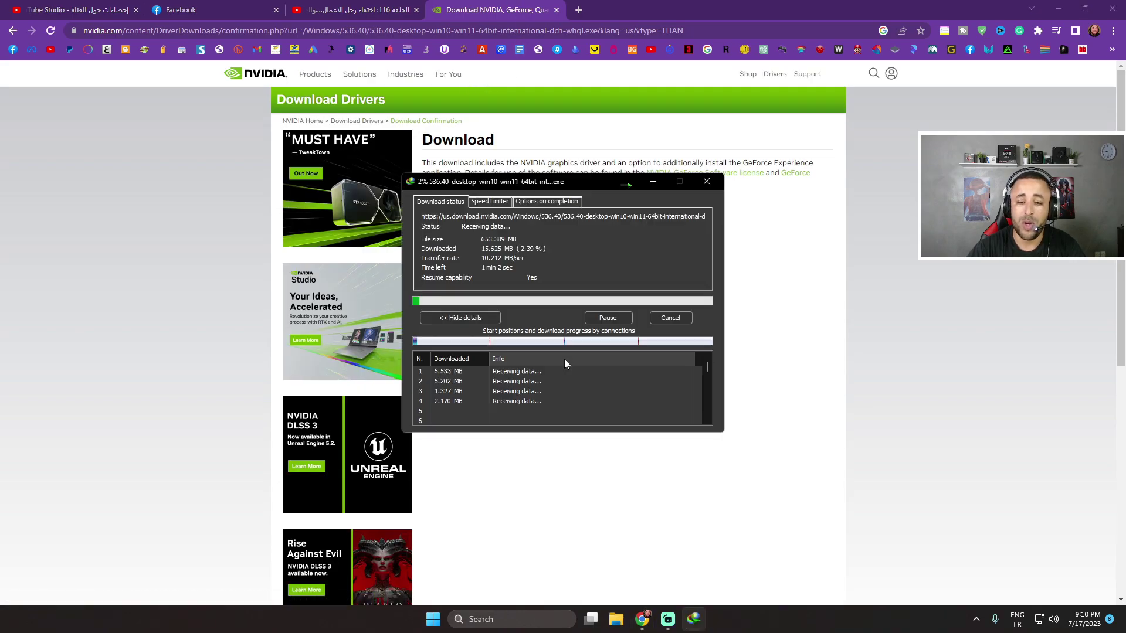
{"action": "left_click", "coordinate": [707, 186]}
{"action": "left_click", "coordinate": [1057, 7]}
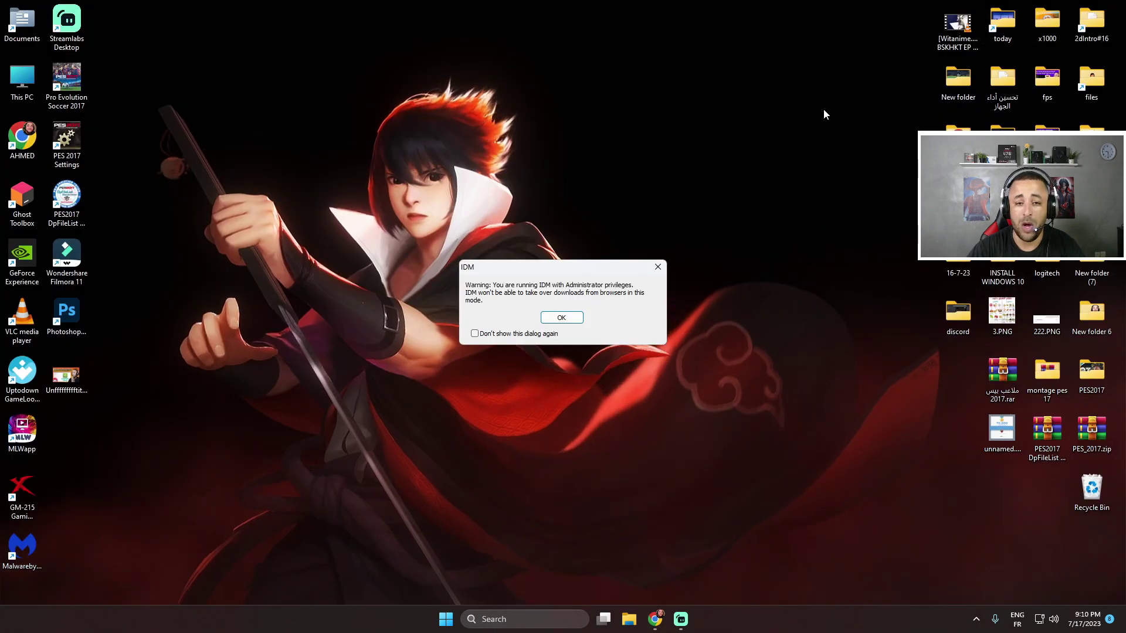
{"action": "left_click", "coordinate": [564, 316]}
Switch to GeForce Experience, check for graphics driver updates, and close the program
{"action": "double_click", "coordinate": [26, 259]}
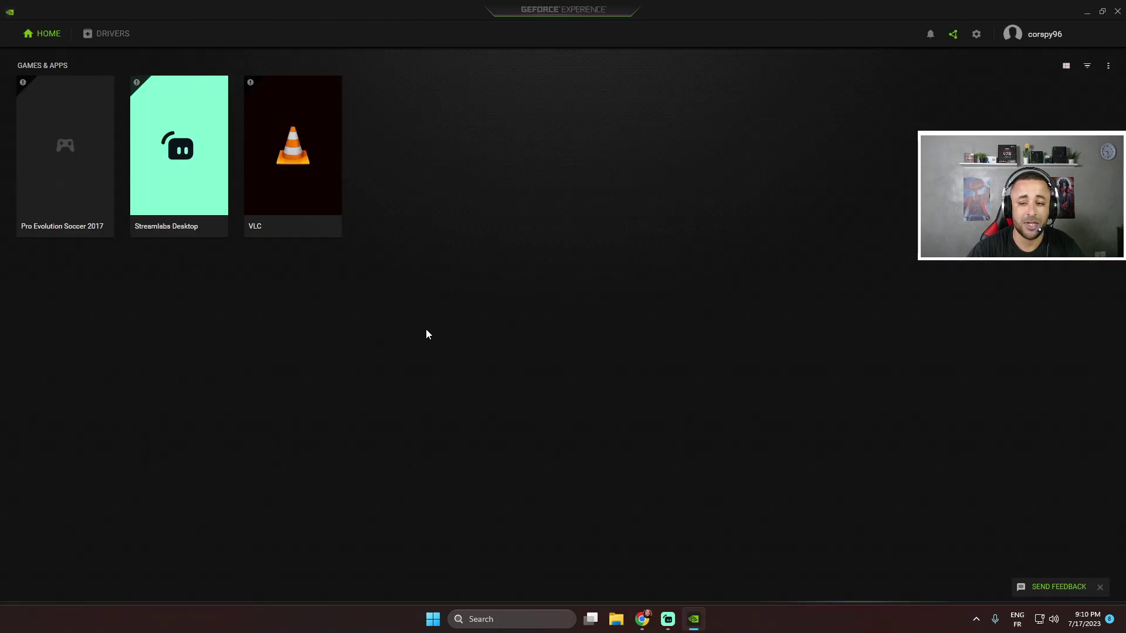
{"action": "left_click", "coordinate": [111, 42]}
{"action": "left_click", "coordinate": [813, 74]}
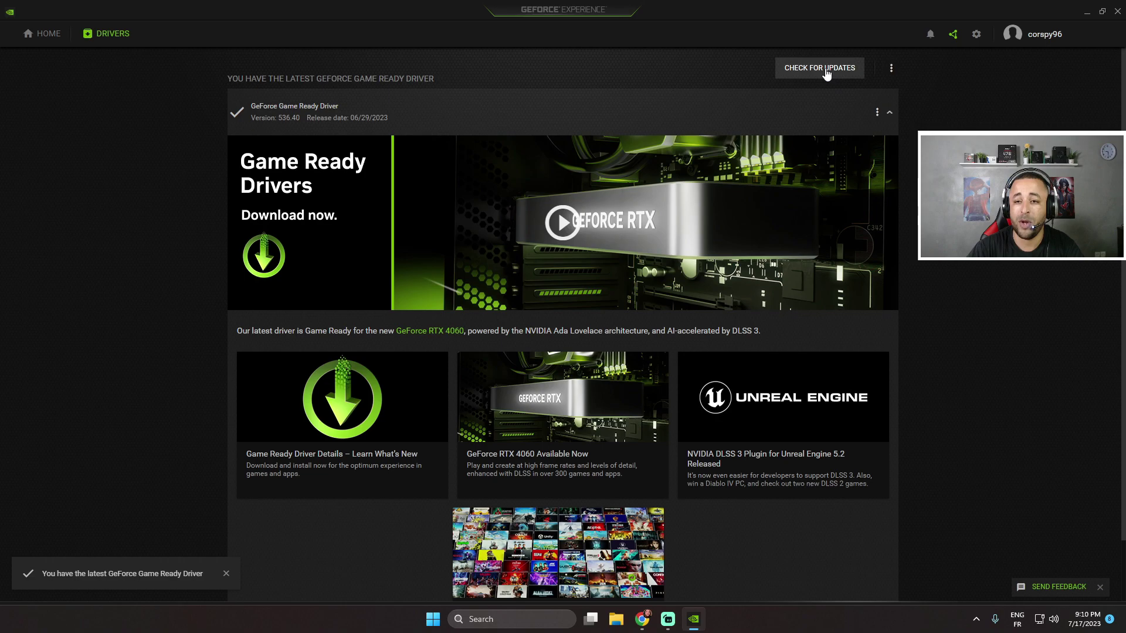
{"action": "left_click", "coordinate": [1117, 13]}
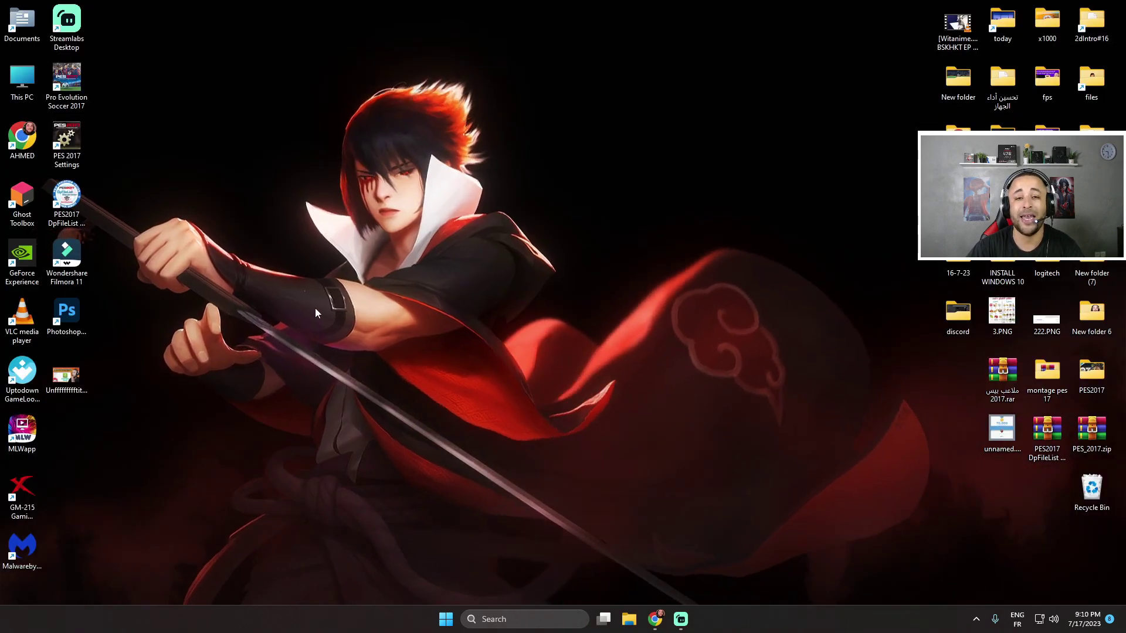
Open NVIDIA Control Panel and apply "Use the advanced 3D image settings" for the image settings with preview
{"action": "right_click", "coordinate": [450, 274]}
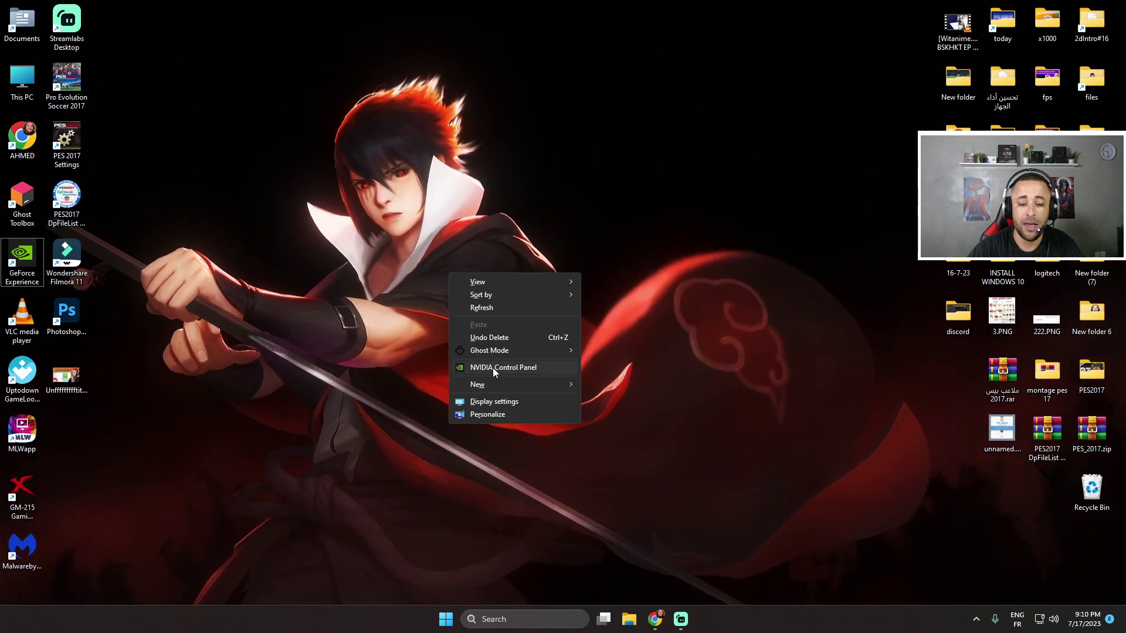
{"action": "left_click", "coordinate": [492, 367]}
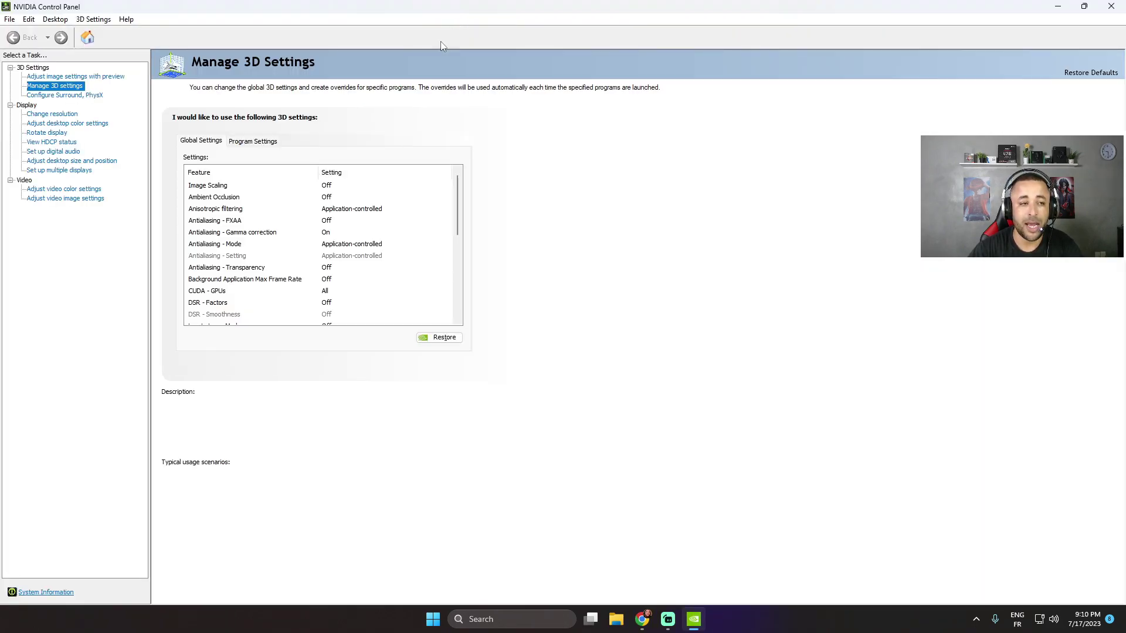
{"action": "left_click", "coordinate": [34, 74]}
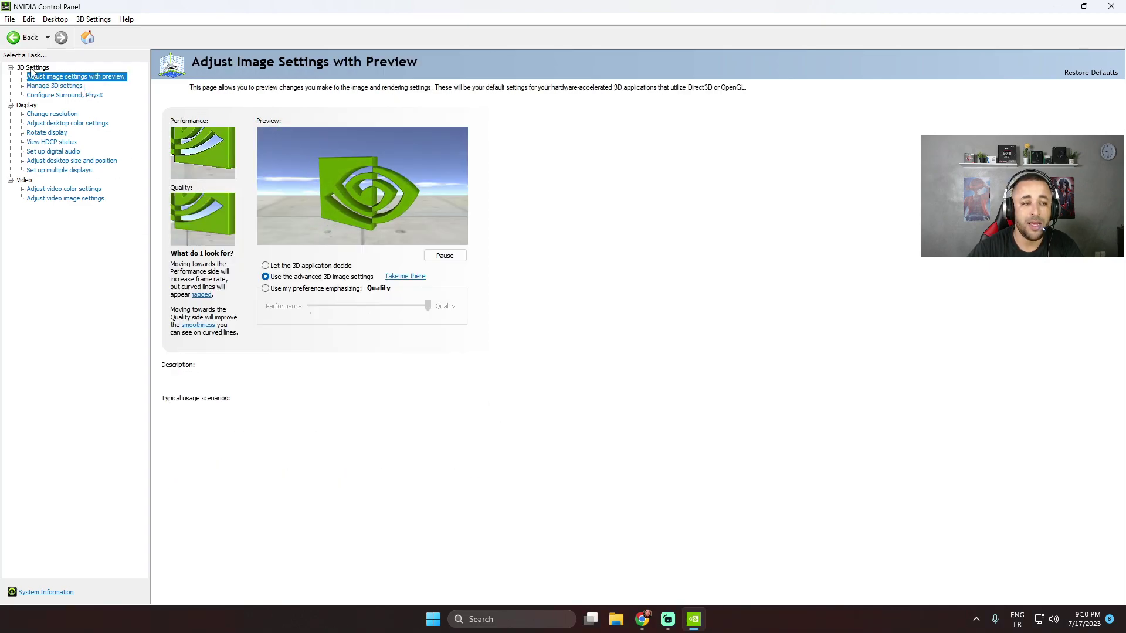
{"action": "mouse_move", "coordinate": [282, 282]}
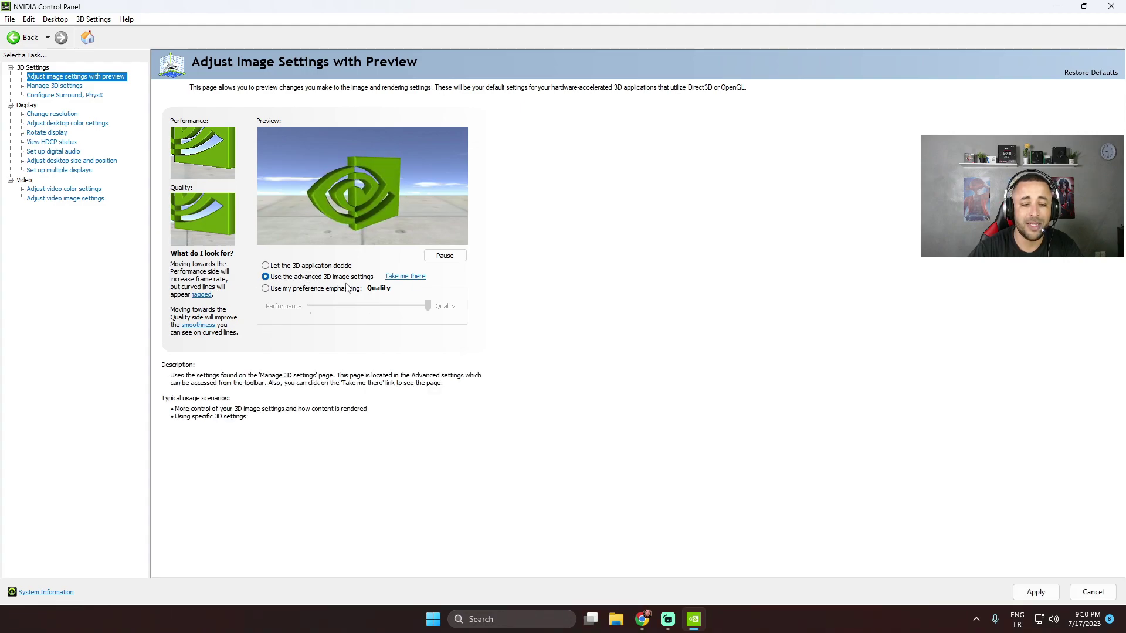
{"action": "left_click", "coordinate": [1037, 593]}
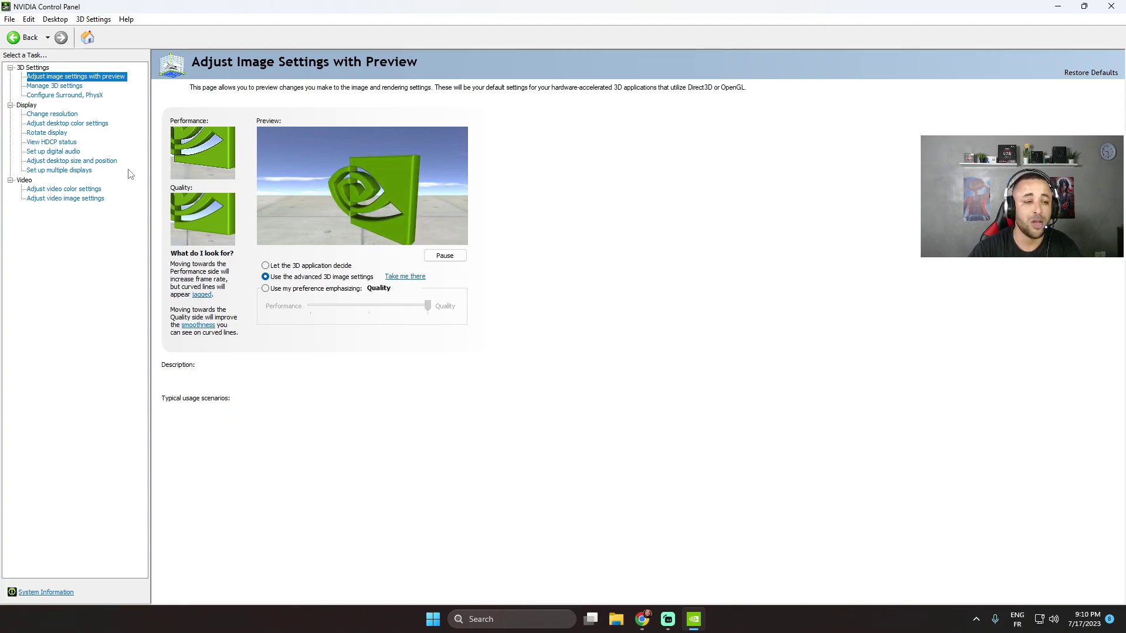
Set Anisotropic filtering to Off in the global 3D settings
{"action": "left_click", "coordinate": [64, 87]}
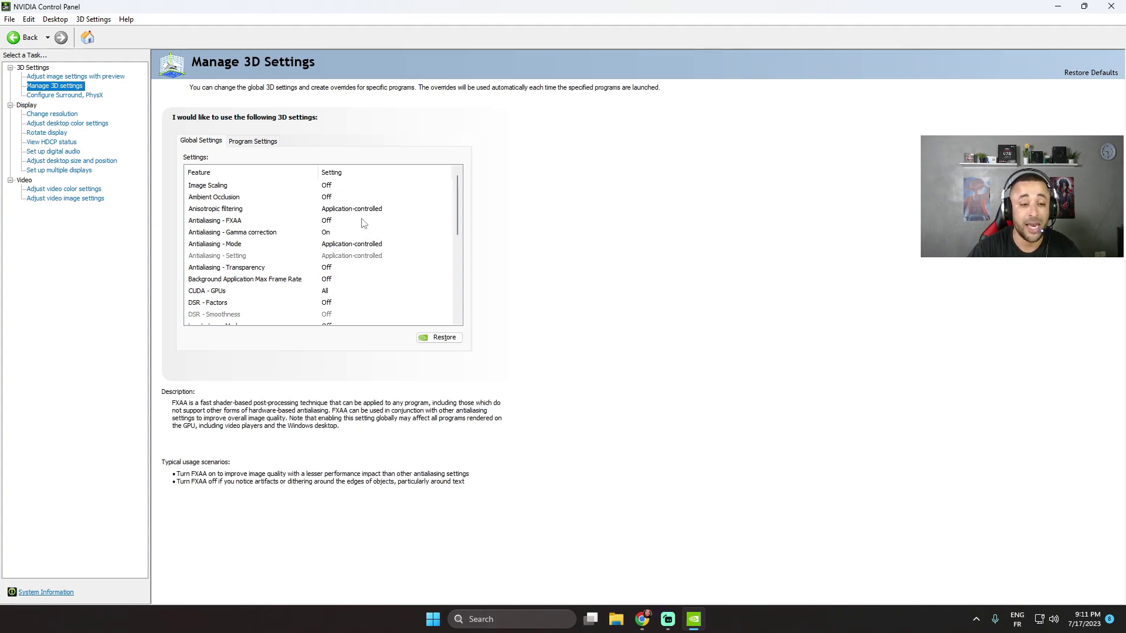
{"action": "left_click", "coordinate": [345, 210]}
{"action": "left_click", "coordinate": [344, 209]}
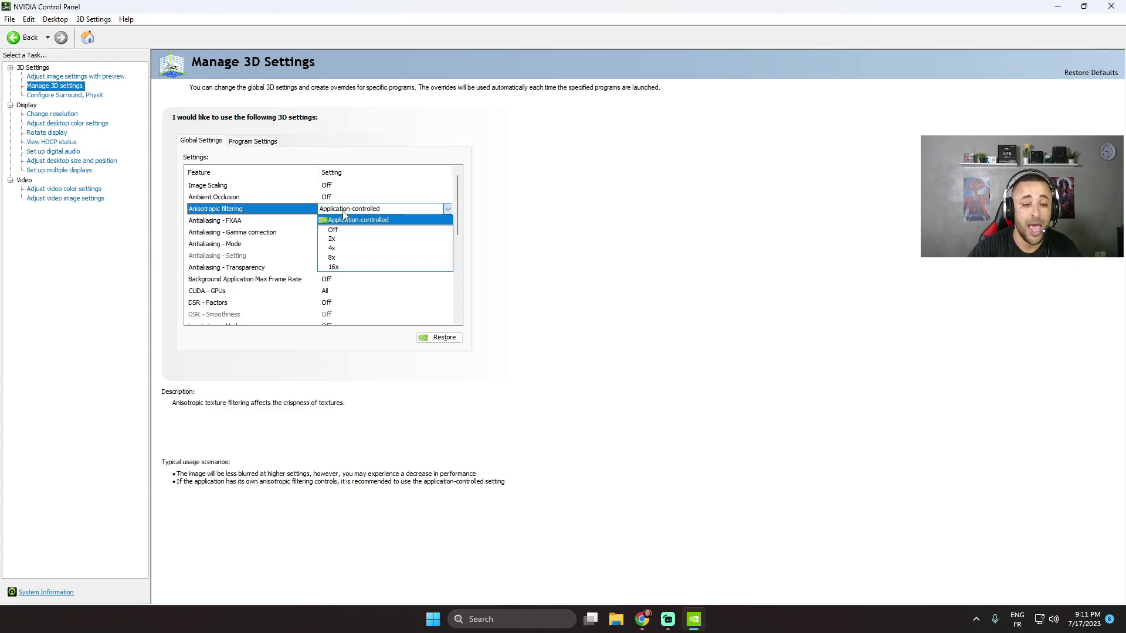
{"action": "left_click", "coordinate": [334, 230]}
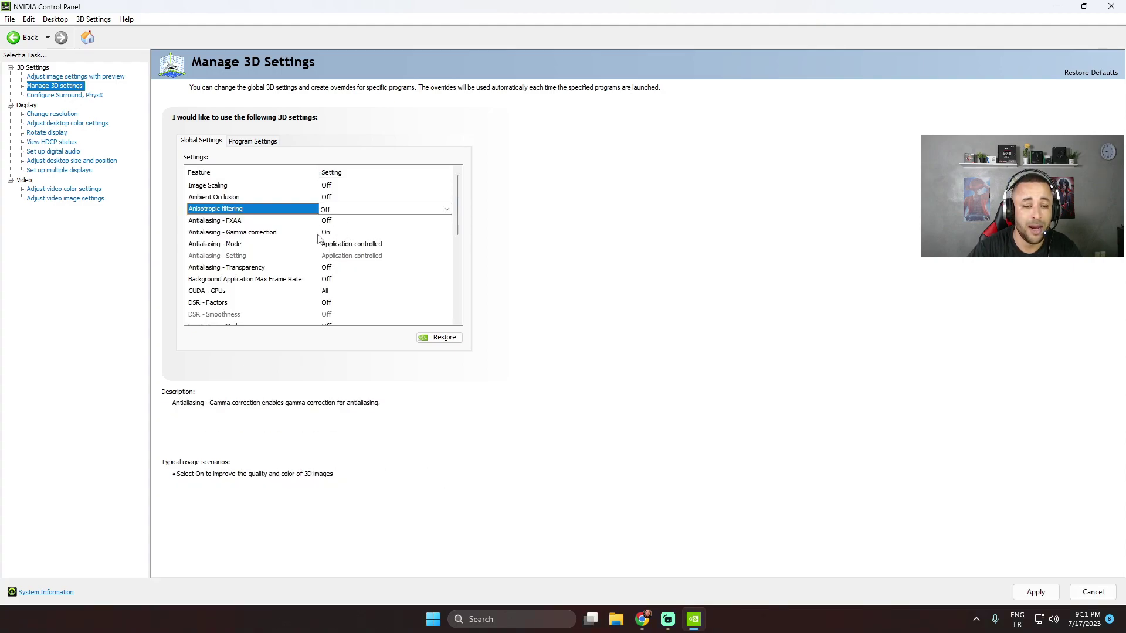
Check the available choices for Antialiasing - Mode in the global 3D settings, keeping Application-controlled selected
{"action": "left_click", "coordinate": [341, 245]}
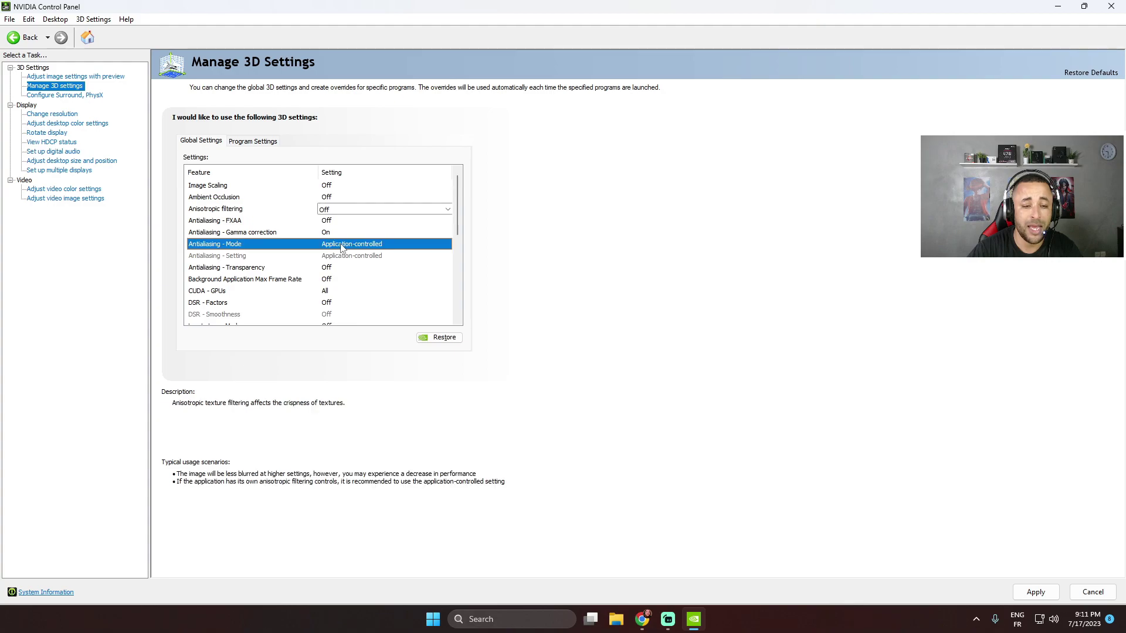
{"action": "left_click", "coordinate": [341, 245]}
{"action": "left_click", "coordinate": [341, 247]}
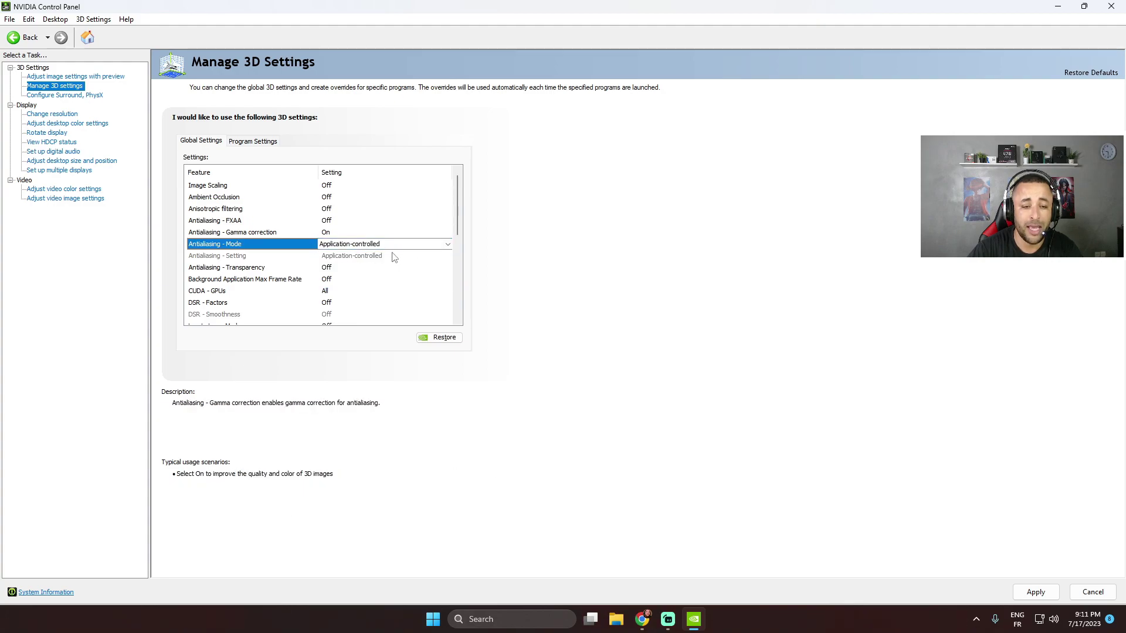
Open the GPU selection for CUDA - GPUs and confirm it with All in use
{"action": "left_click_drag", "start_coordinate": [460, 232], "coordinate": [460, 241]}
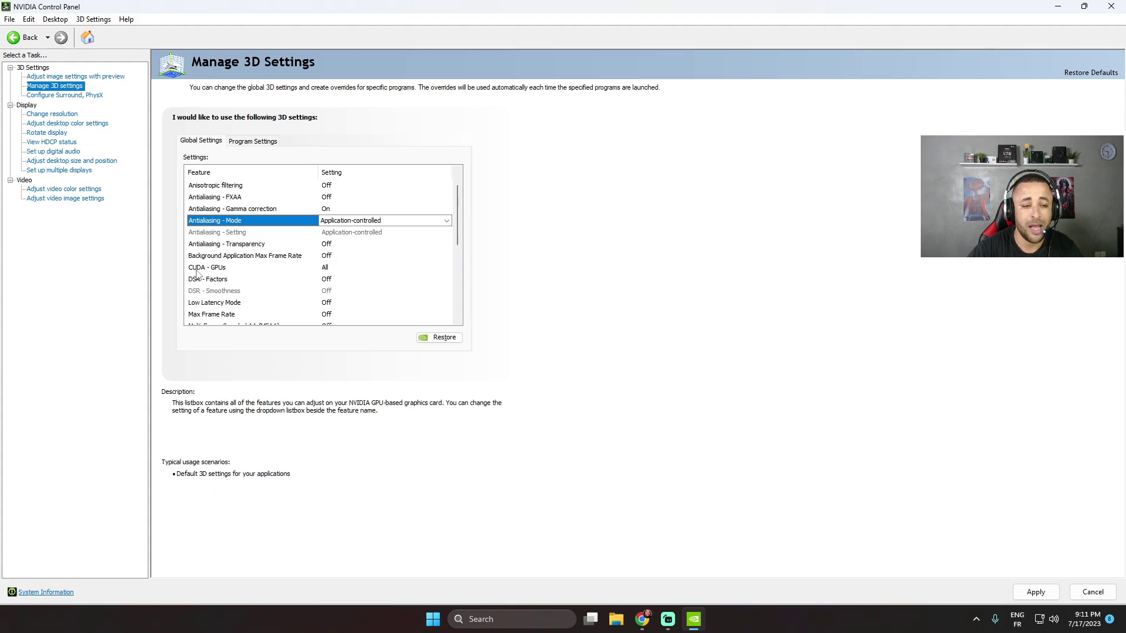
{"action": "left_click", "coordinate": [321, 269]}
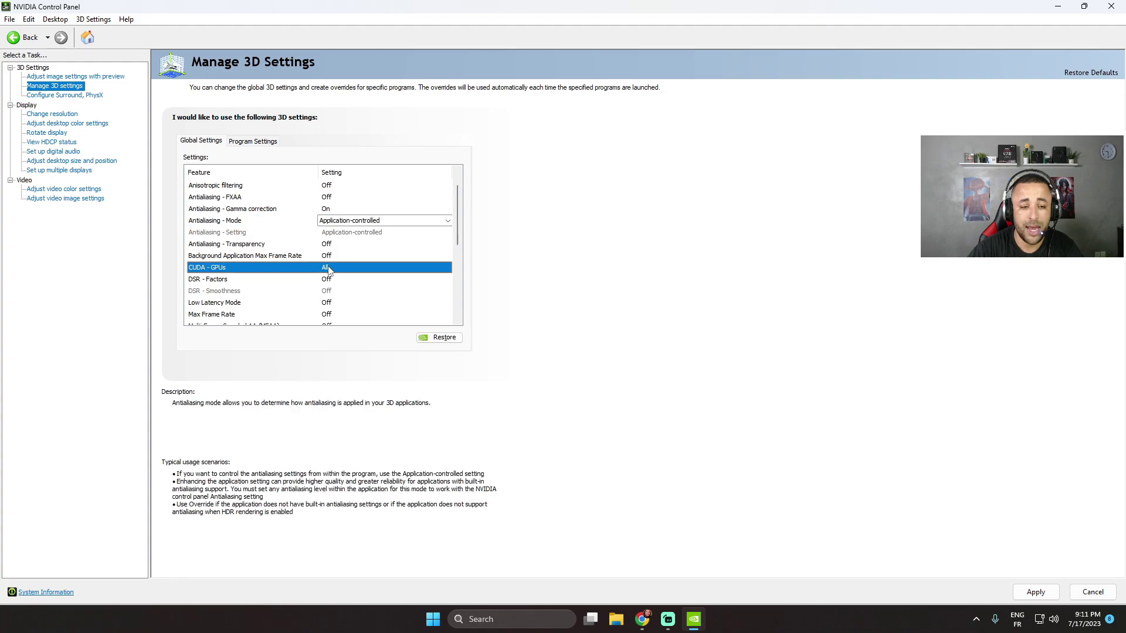
{"action": "left_click", "coordinate": [329, 268]}
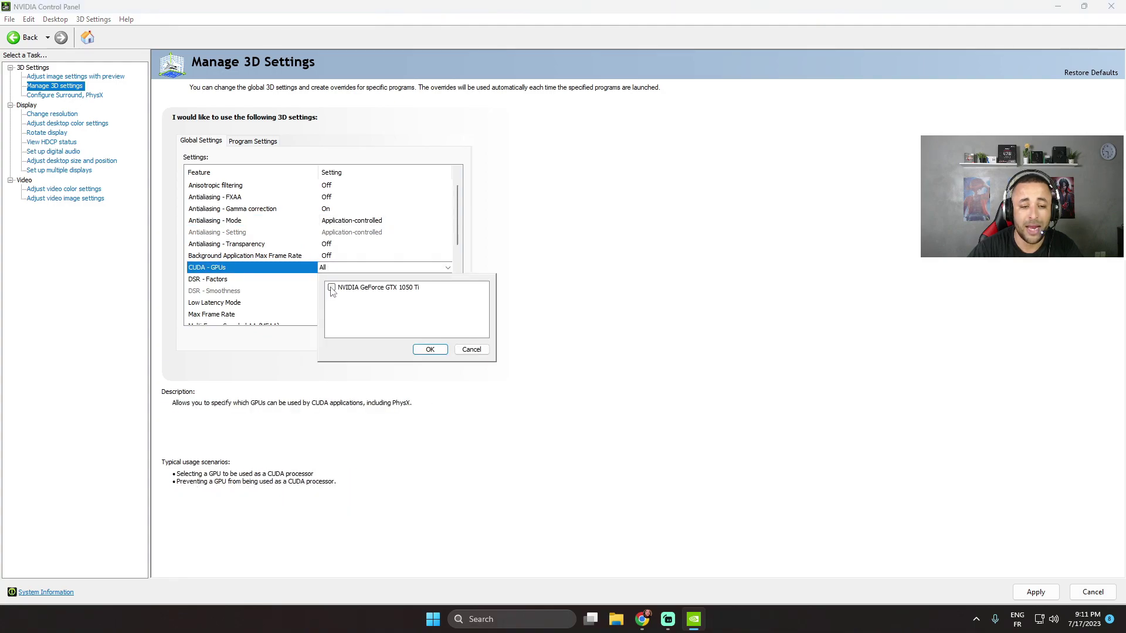
{"action": "left_click", "coordinate": [429, 350]}
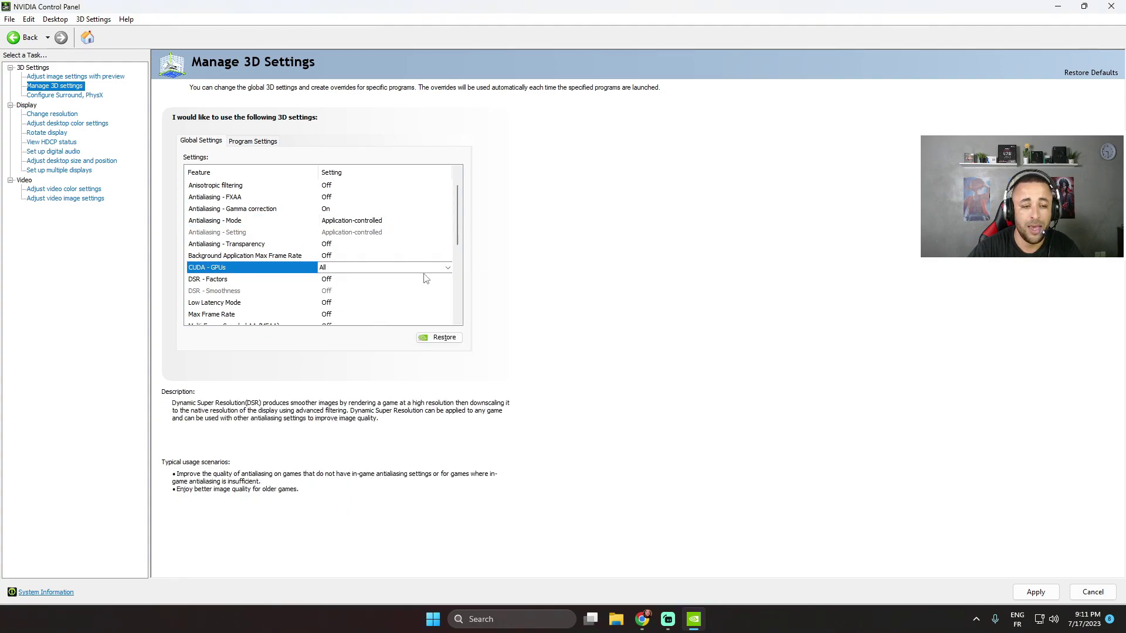
Set Low Latency Mode to Ultra in the global 3D settings
{"action": "scroll", "coordinate": [329, 265], "scroll_direction": "down", "scroll_amount": 1}
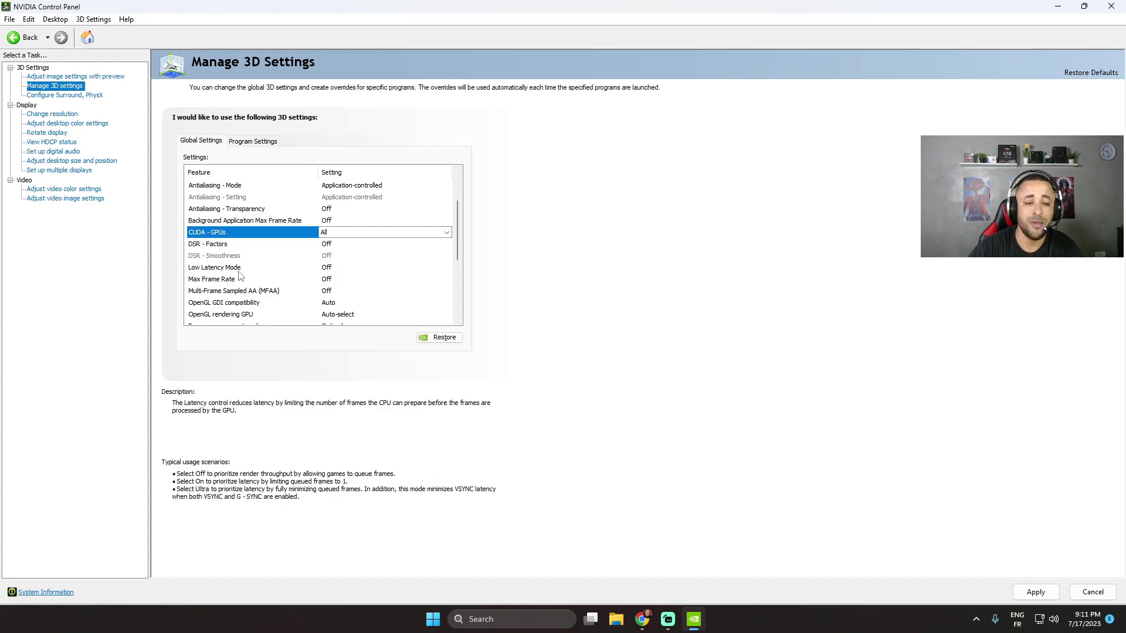
{"action": "left_click", "coordinate": [333, 271]}
{"action": "left_click", "coordinate": [334, 271]}
{"action": "left_click", "coordinate": [328, 299]}
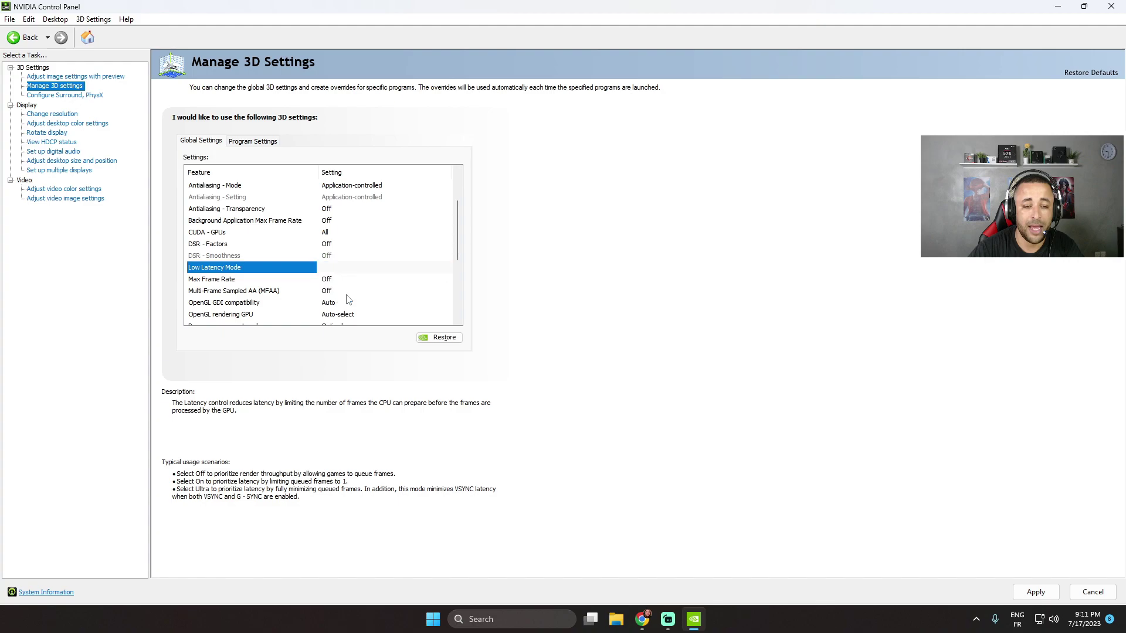
{"action": "scroll", "coordinate": [445, 247], "scroll_direction": "up", "scroll_amount": 2}
Check the Max Frame Rate options in the global 3D settings, keeping the limit Off
{"action": "scroll", "coordinate": [456, 229], "scroll_direction": "down", "scroll_amount": 3}
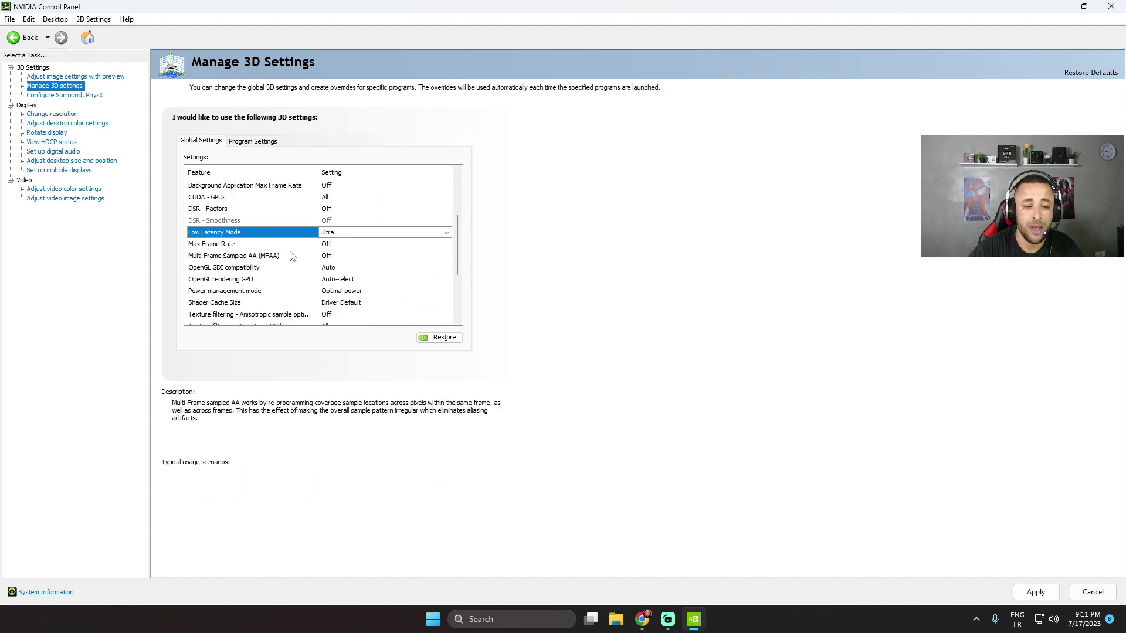
{"action": "left_click", "coordinate": [334, 244]}
{"action": "left_click", "coordinate": [334, 244]}
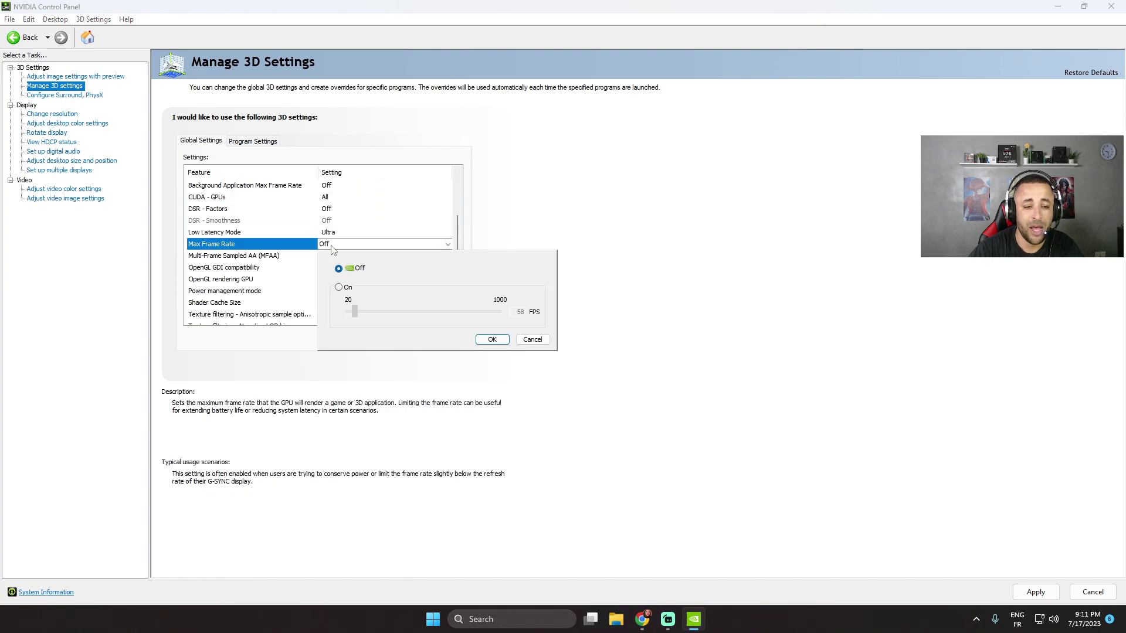
{"action": "left_click", "coordinate": [218, 263]}
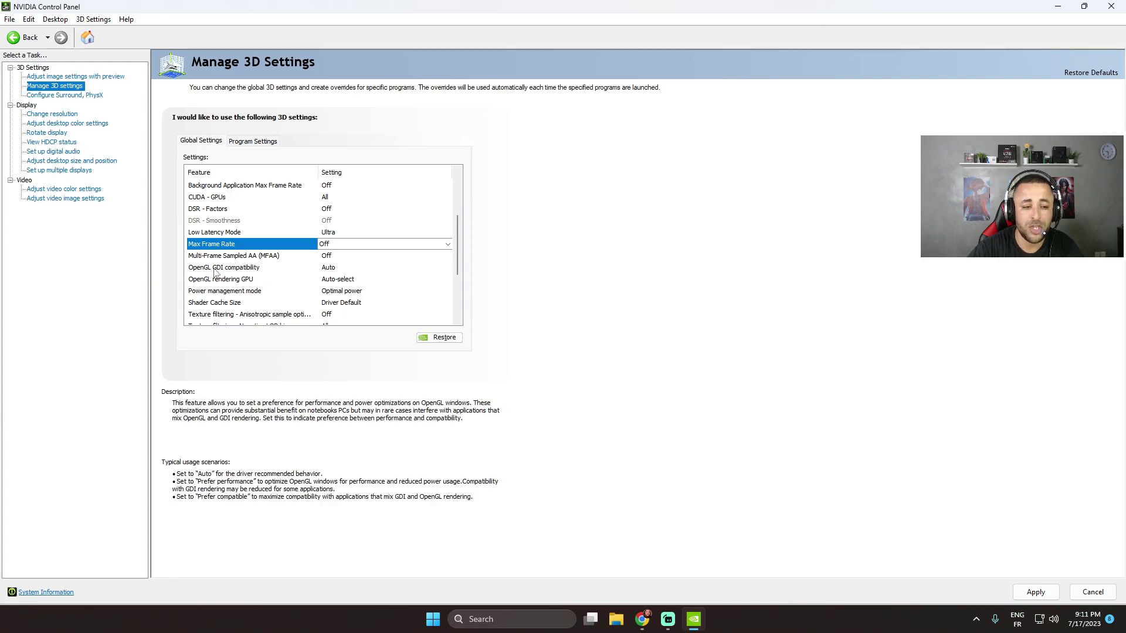
Set OpenGL GDI compatibility to Prefer performance in the global 3D settings
{"action": "left_click", "coordinate": [333, 269]}
{"action": "left_click", "coordinate": [333, 269]}
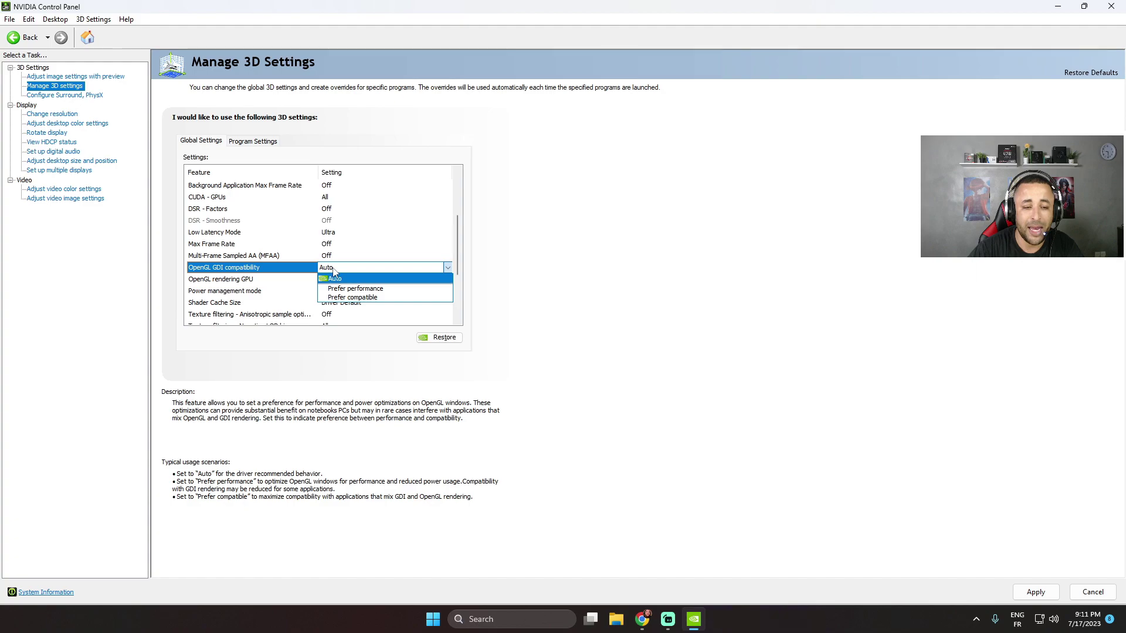
{"action": "left_click", "coordinate": [357, 289]}
{"action": "left_click_drag", "start_coordinate": [456, 274], "coordinate": [456, 253]}
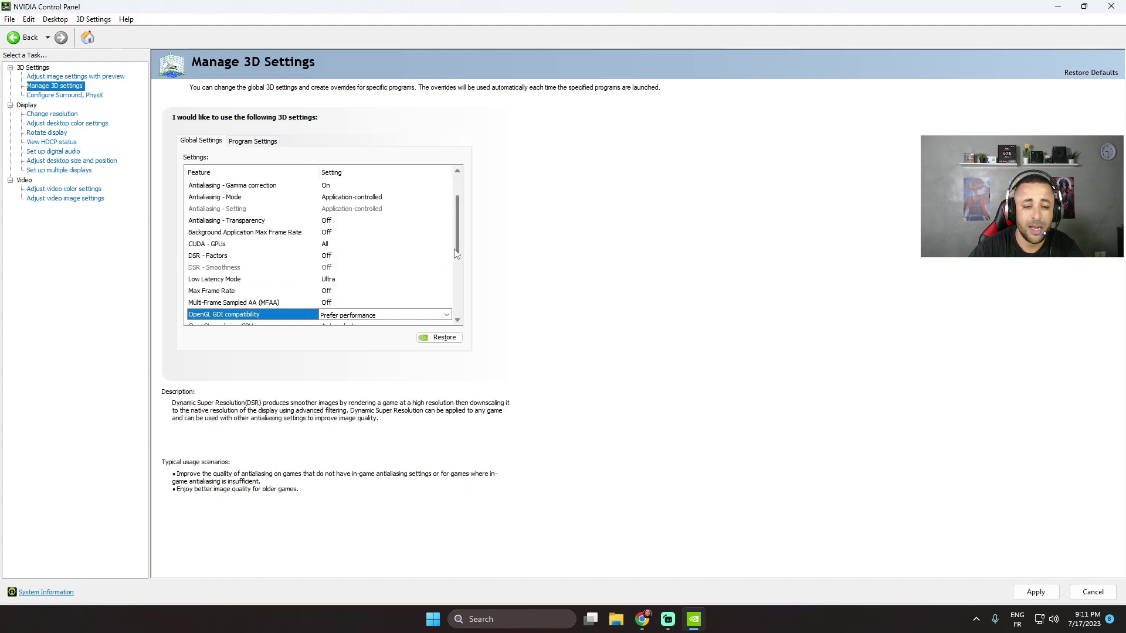
Set the OpenGL rendering GPU to NVIDIA GeForce GTX 1050 Ti in the global 3D settings
{"action": "scroll", "coordinate": [293, 252], "scroll_direction": "down", "scroll_amount": 3}
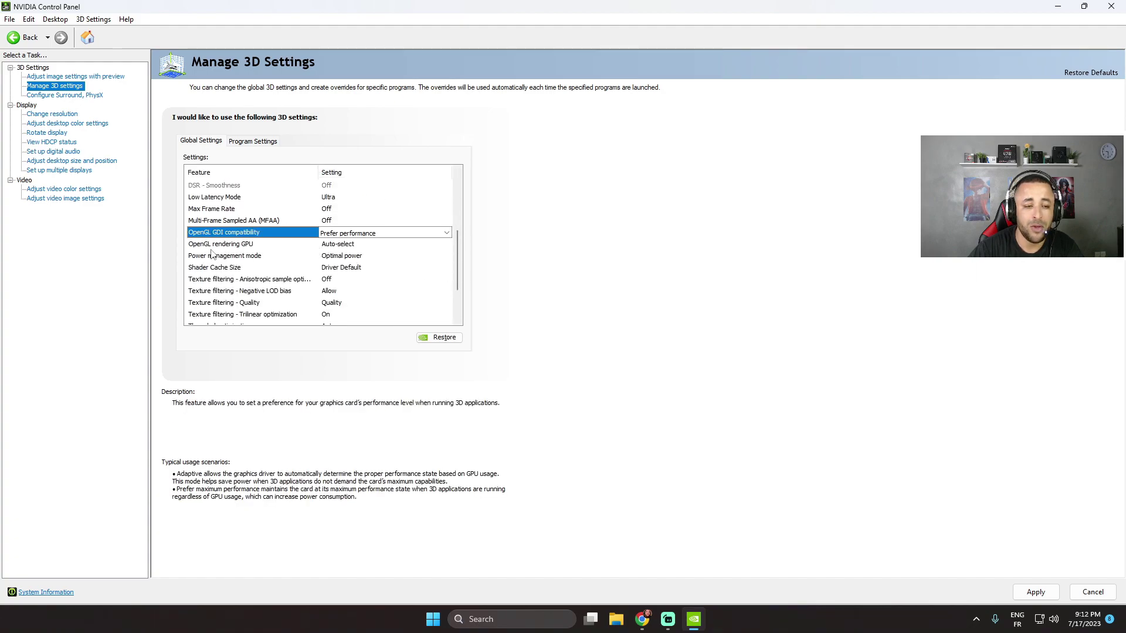
{"action": "left_click", "coordinate": [331, 249]}
{"action": "left_click", "coordinate": [337, 245]}
{"action": "left_click", "coordinate": [346, 262]}
{"action": "mouse_move", "coordinate": [457, 286]}
{"action": "left_mouse_down"}
{"action": "mouse_move", "coordinate": [461, 255]}
{"action": "mouse_move", "coordinate": [458, 274]}
{"action": "left_mouse_up"}
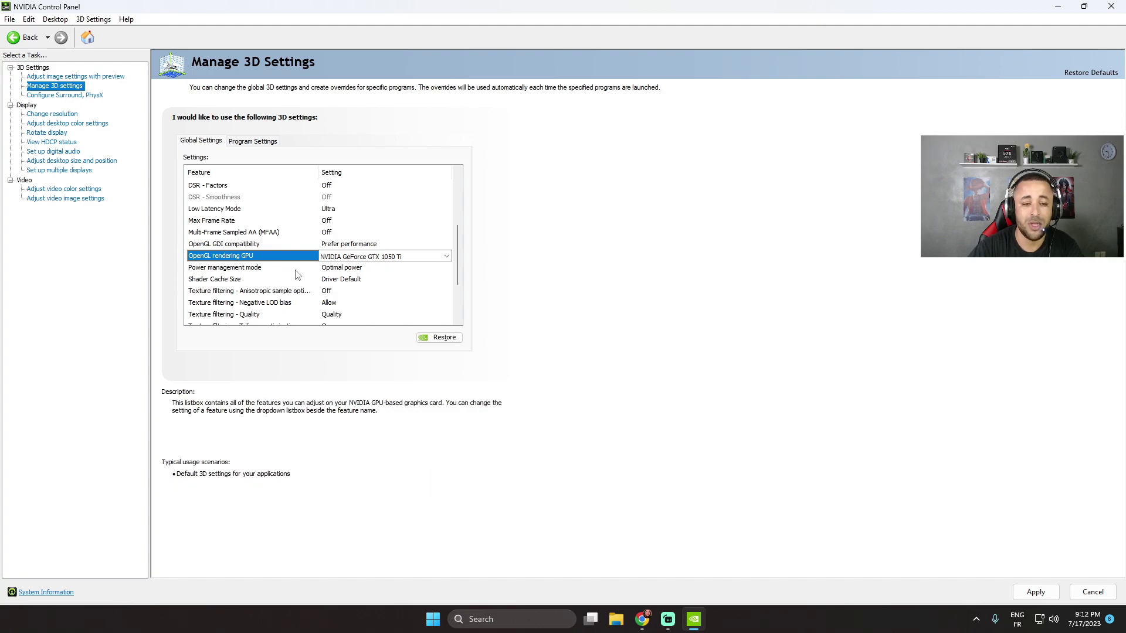
Set Power management mode to Prefer maximum performance in the global 3D settings
{"action": "left_click", "coordinate": [344, 268]}
{"action": "left_click", "coordinate": [344, 269]}
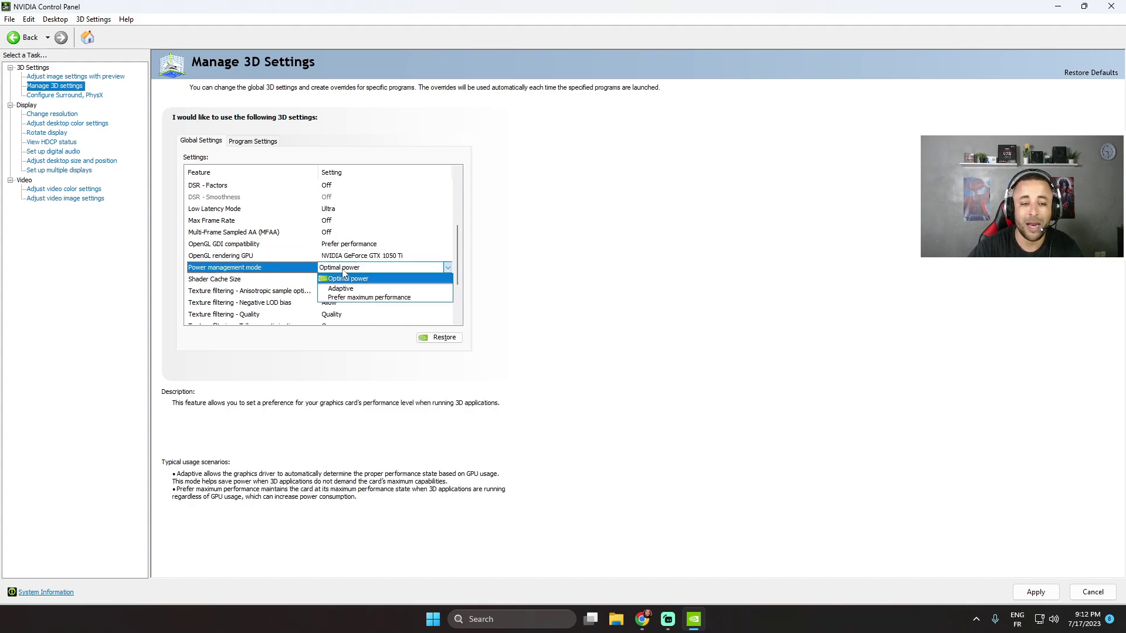
{"action": "left_click", "coordinate": [355, 298]}
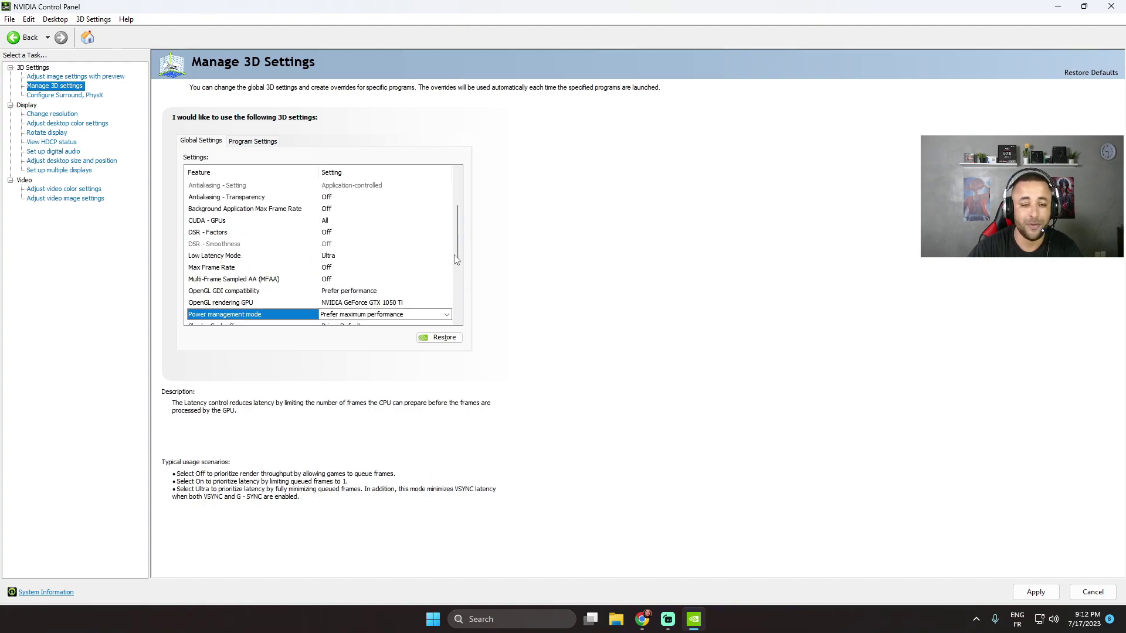
Set Texture filtering - Quality to High performance and apply the global 3D settings
{"action": "scroll", "coordinate": [230, 254], "scroll_direction": "down", "scroll_amount": 3}
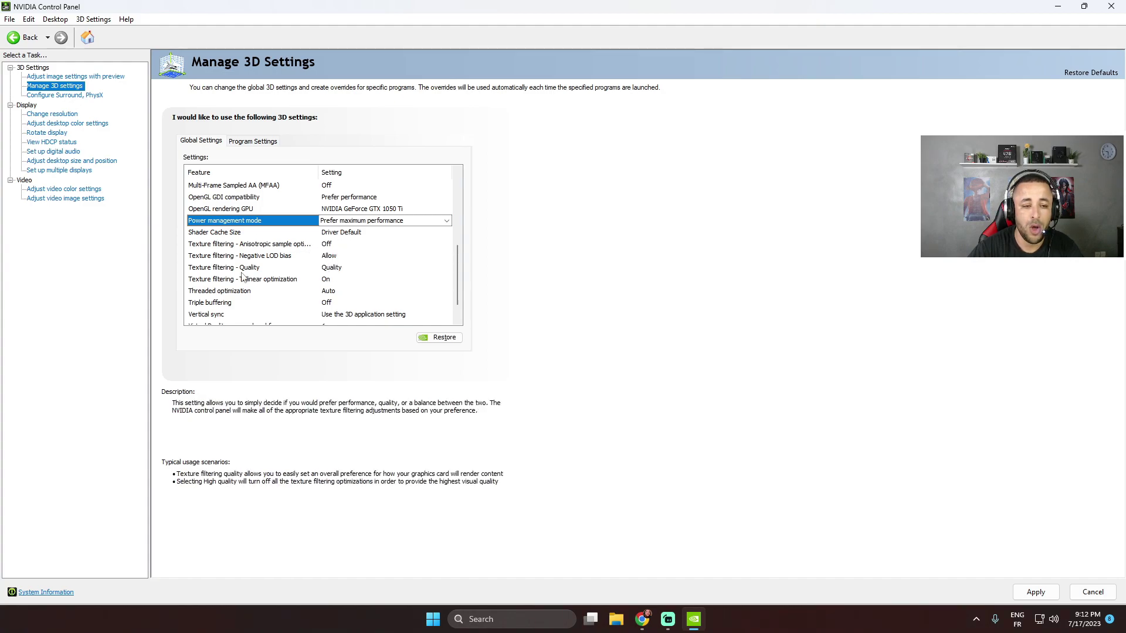
{"action": "left_click", "coordinate": [332, 268]}
{"action": "left_click", "coordinate": [340, 268]}
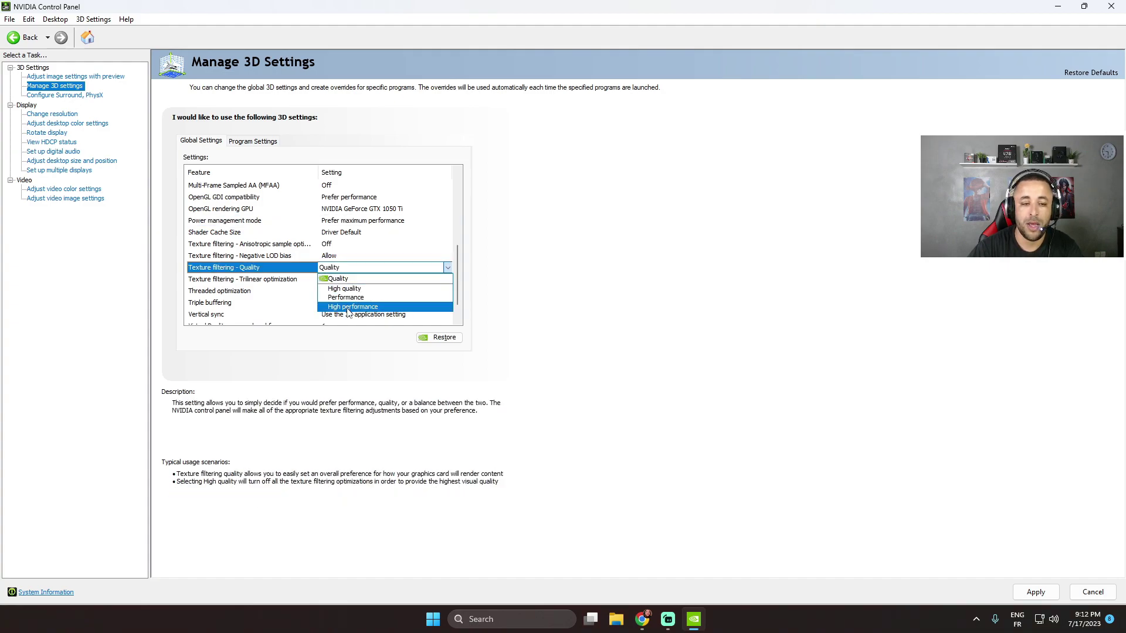
{"action": "left_click", "coordinate": [352, 307]}
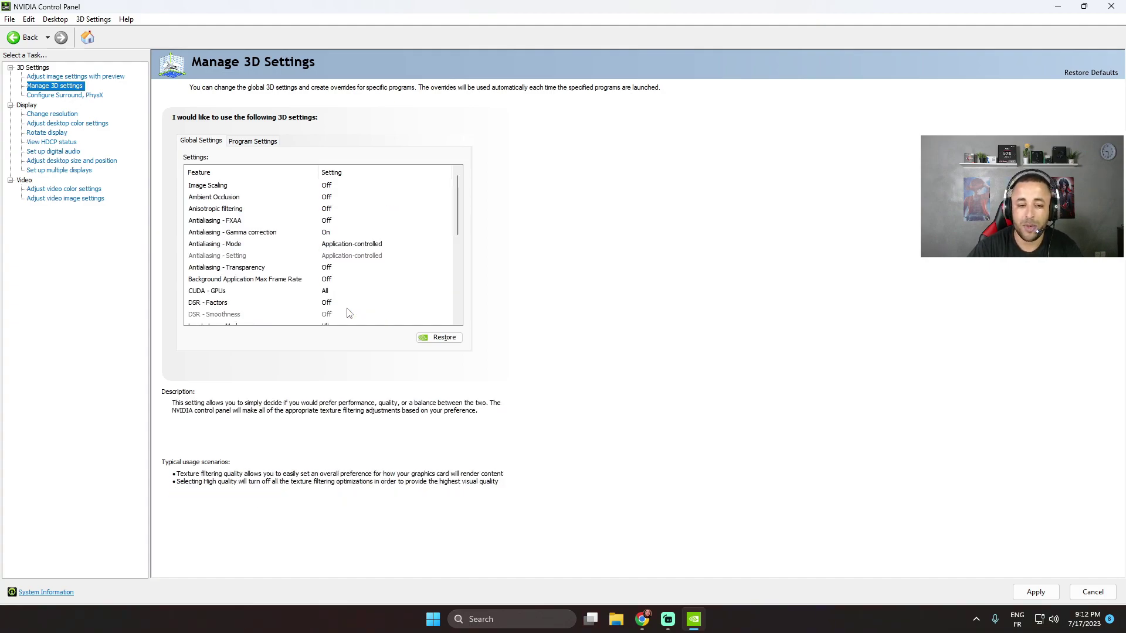
{"action": "scroll", "coordinate": [460, 311], "scroll_direction": "down", "scroll_amount": 2}
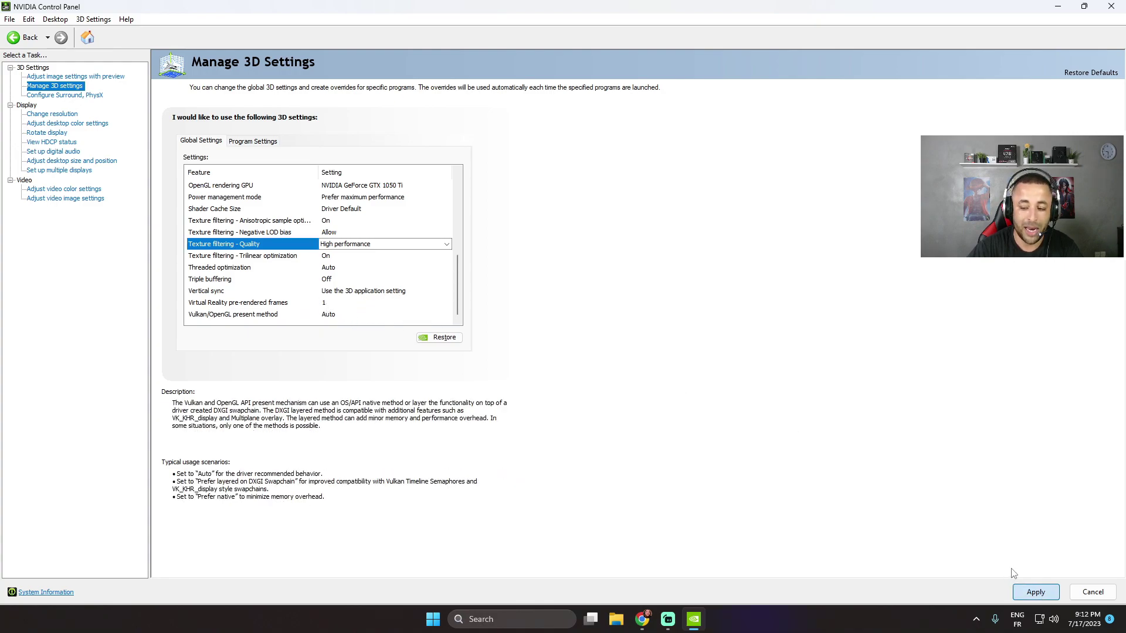
{"action": "left_click", "coordinate": [1020, 592]}
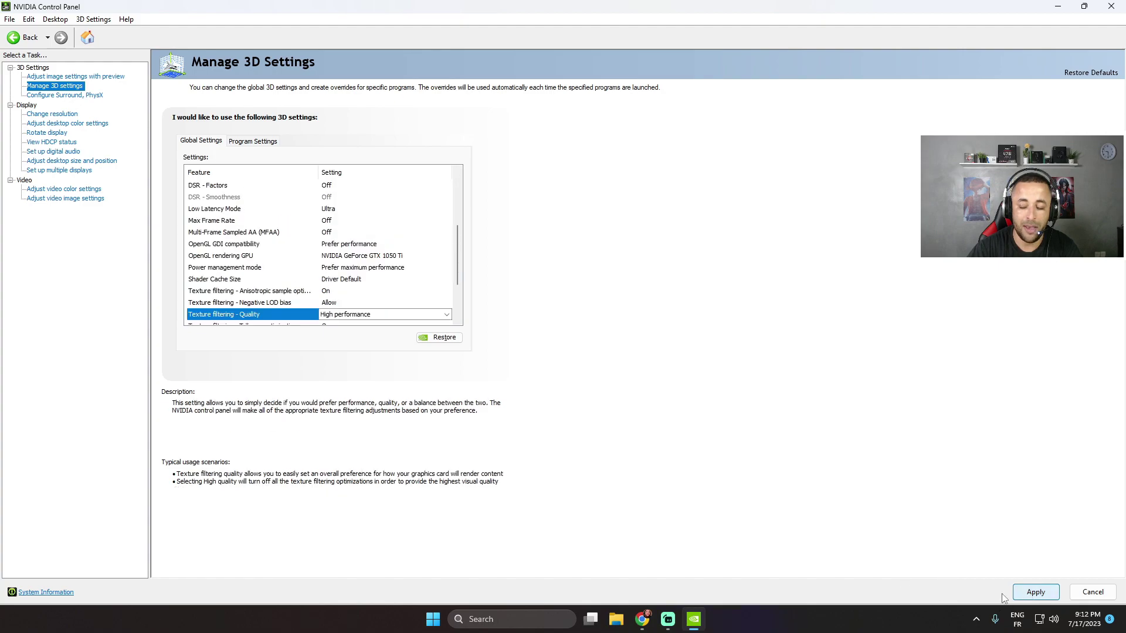
Open the Surround and PhysX configuration and review the PhysX processor options without changing the selection
{"action": "left_click", "coordinate": [65, 95]}
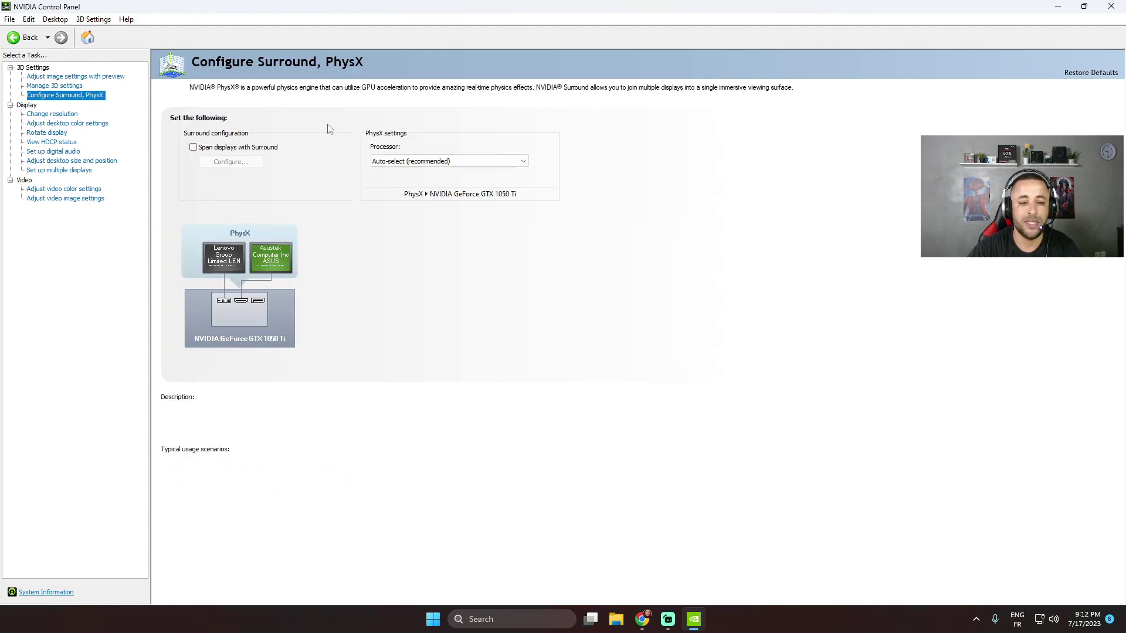
{"action": "left_click", "coordinate": [397, 162]}
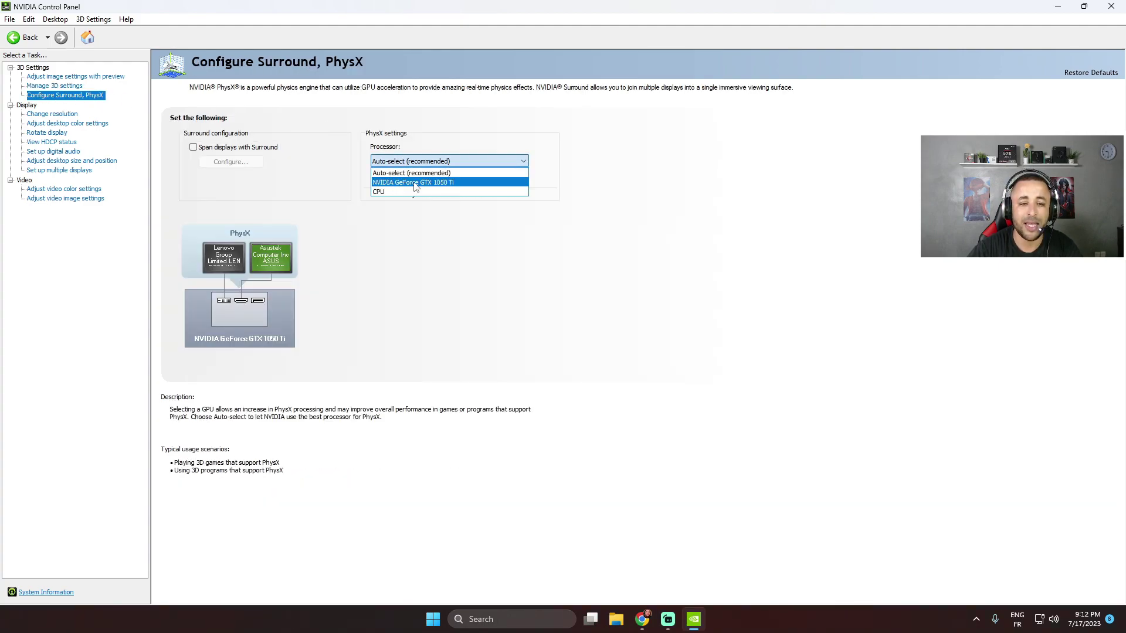
{"action": "left_click", "coordinate": [557, 258]}
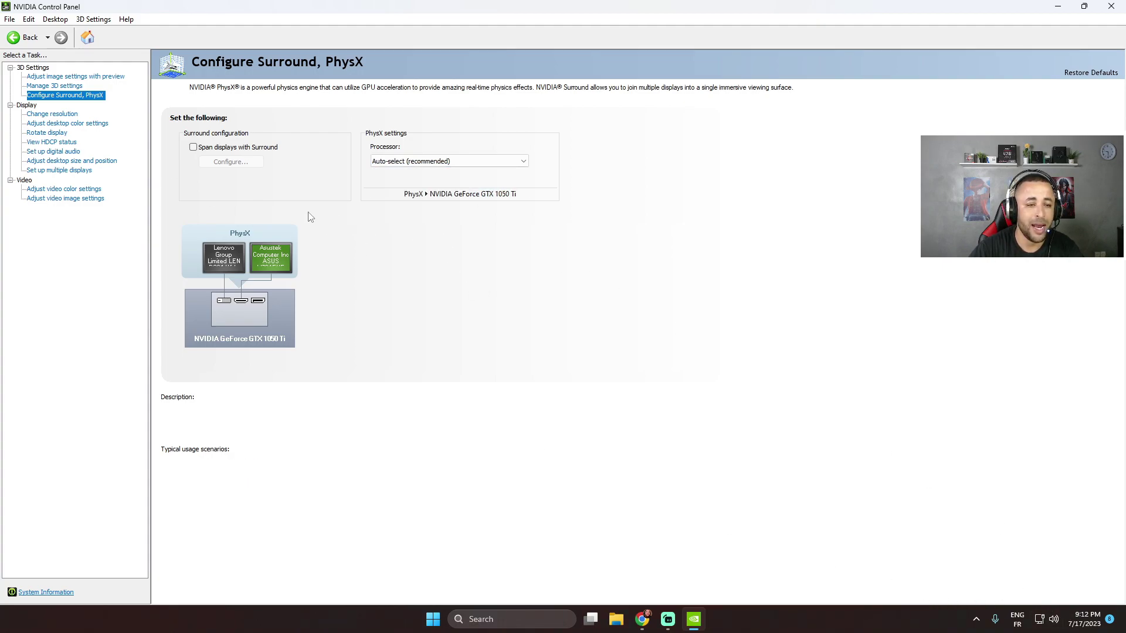
Open the Change Resolution page and examine the refresh rates and resolutions offered for the display
{"action": "left_click", "coordinate": [52, 116]}
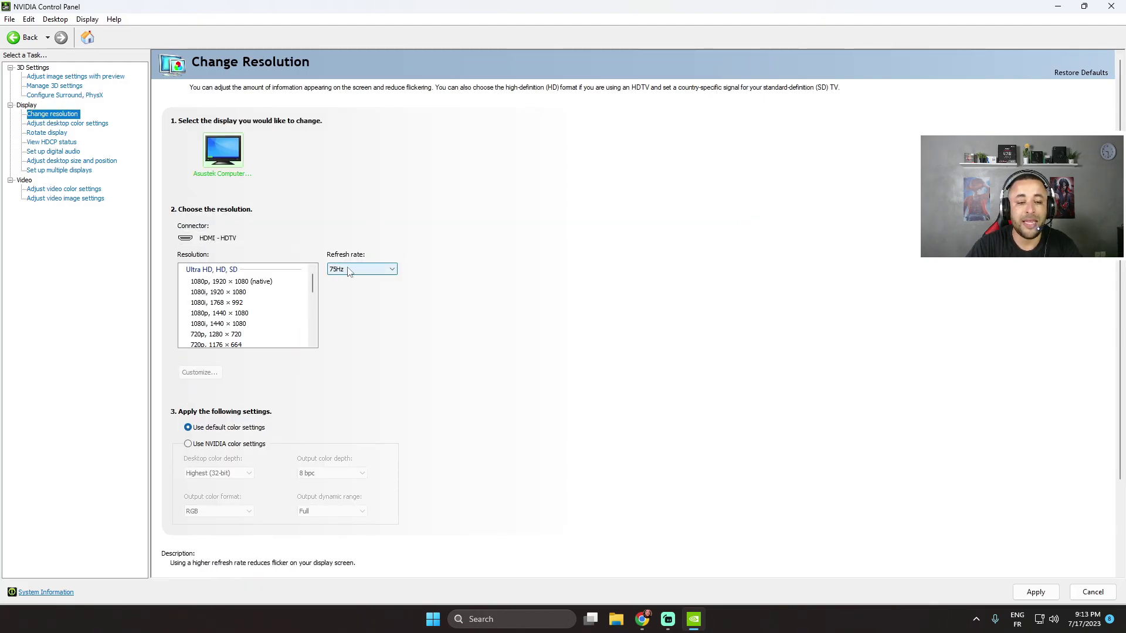
{"action": "left_click", "coordinate": [359, 269]}
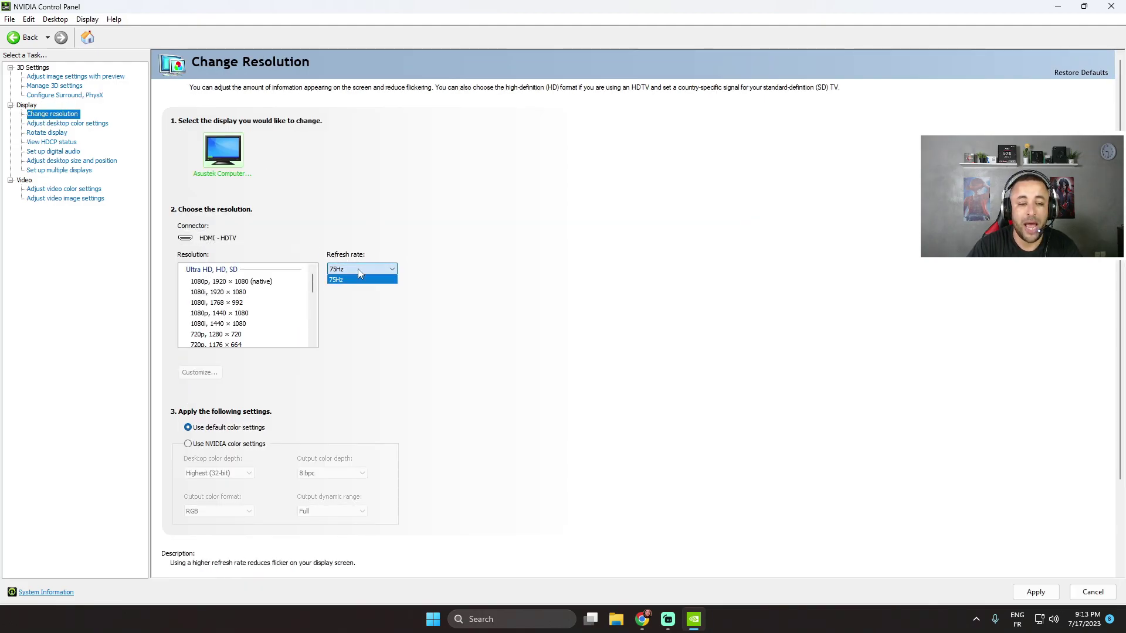
{"action": "left_click", "coordinate": [358, 271]}
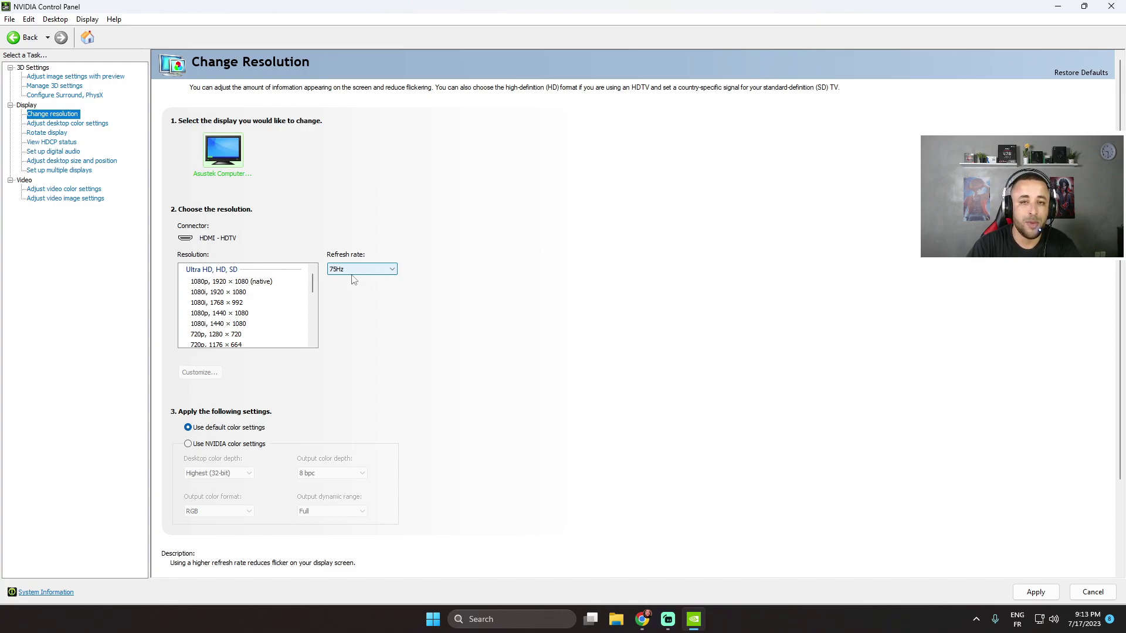
{"action": "left_click", "coordinate": [360, 271]}
{"action": "left_click", "coordinate": [361, 271]}
{"action": "scroll", "coordinate": [246, 305], "scroll_direction": "down", "scroll_amount": 6}
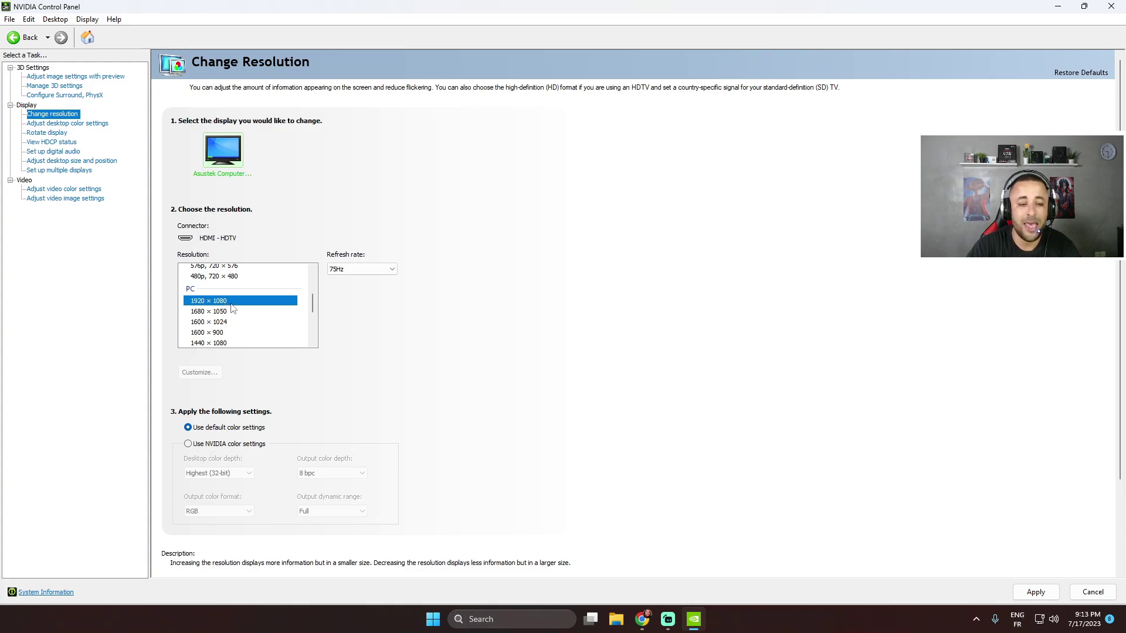
{"action": "scroll", "coordinate": [246, 299], "scroll_direction": "up", "scroll_amount": 5}
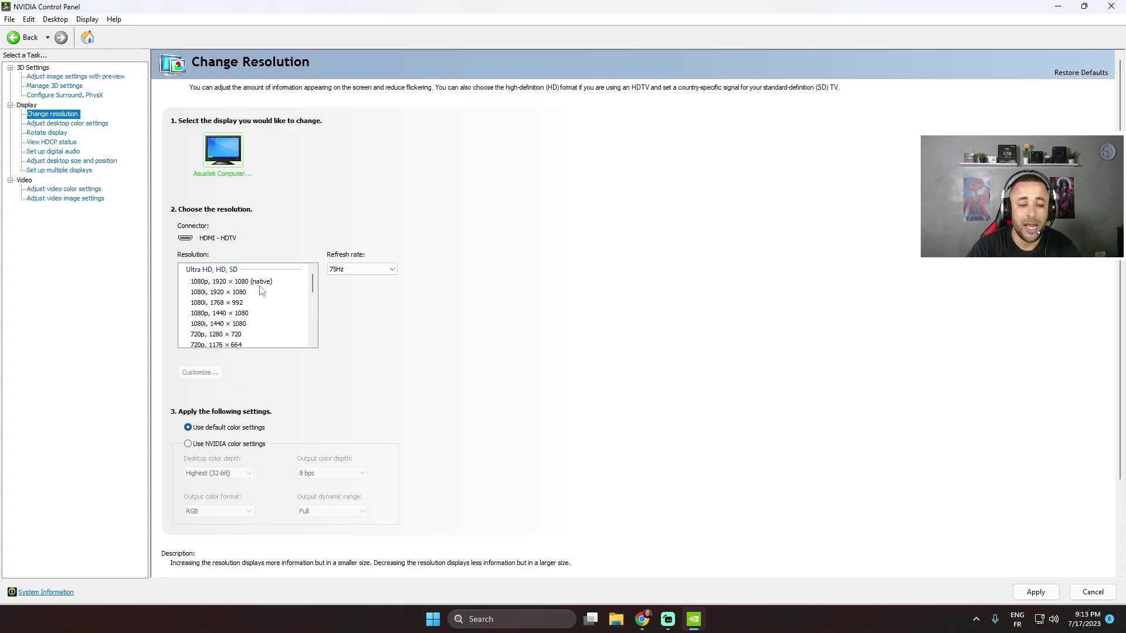
{"action": "scroll", "coordinate": [262, 287], "scroll_direction": "down", "scroll_amount": 5}
{"action": "scroll", "coordinate": [275, 324], "scroll_direction": "up", "scroll_amount": 5}
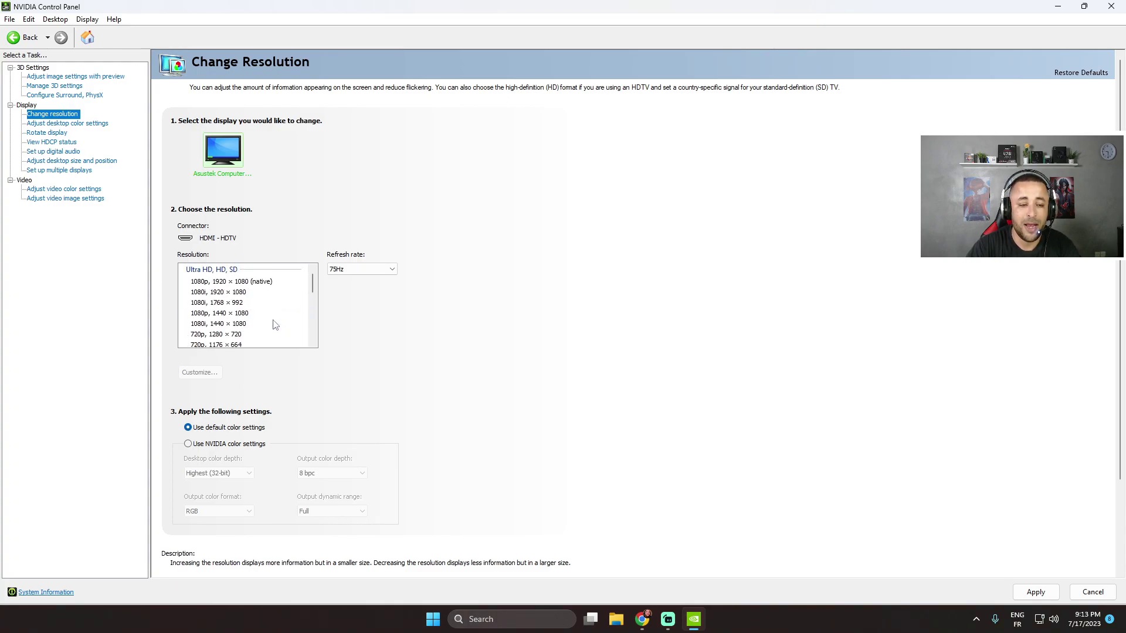
Try the native 1080p, 1920 × 1080 resolution at 60Hz, and return to 1920 × 1080 in the PC group
{"action": "left_click", "coordinate": [259, 282]}
{"action": "left_click", "coordinate": [359, 269]}
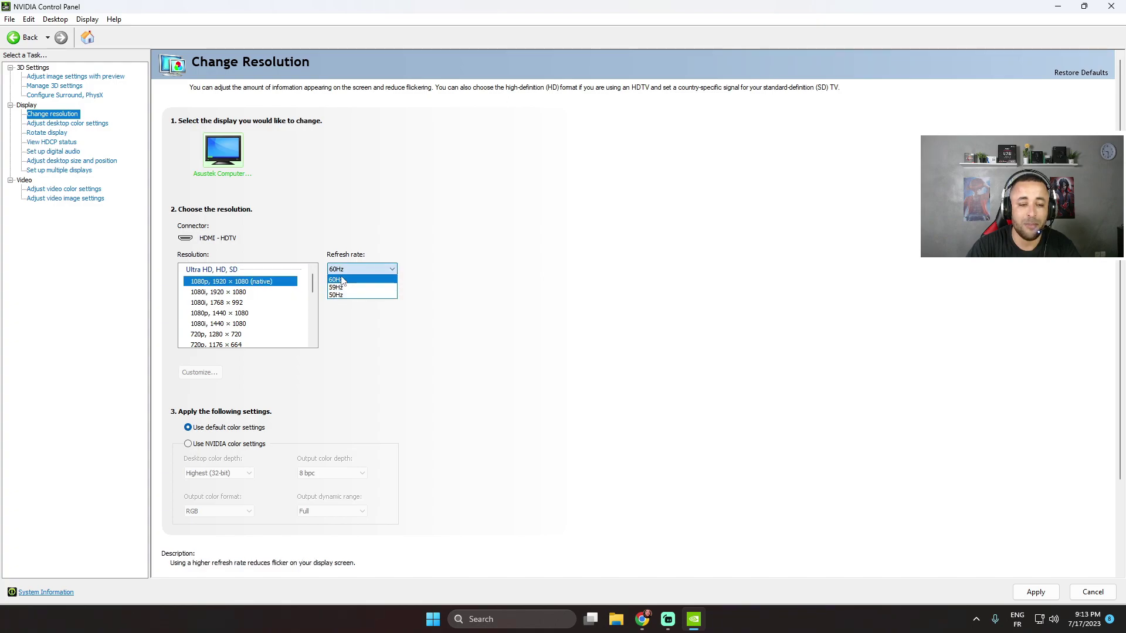
{"action": "left_click", "coordinate": [343, 282]}
{"action": "scroll", "coordinate": [258, 312], "scroll_direction": "down", "scroll_amount": 5}
{"action": "left_click", "coordinate": [215, 303]}
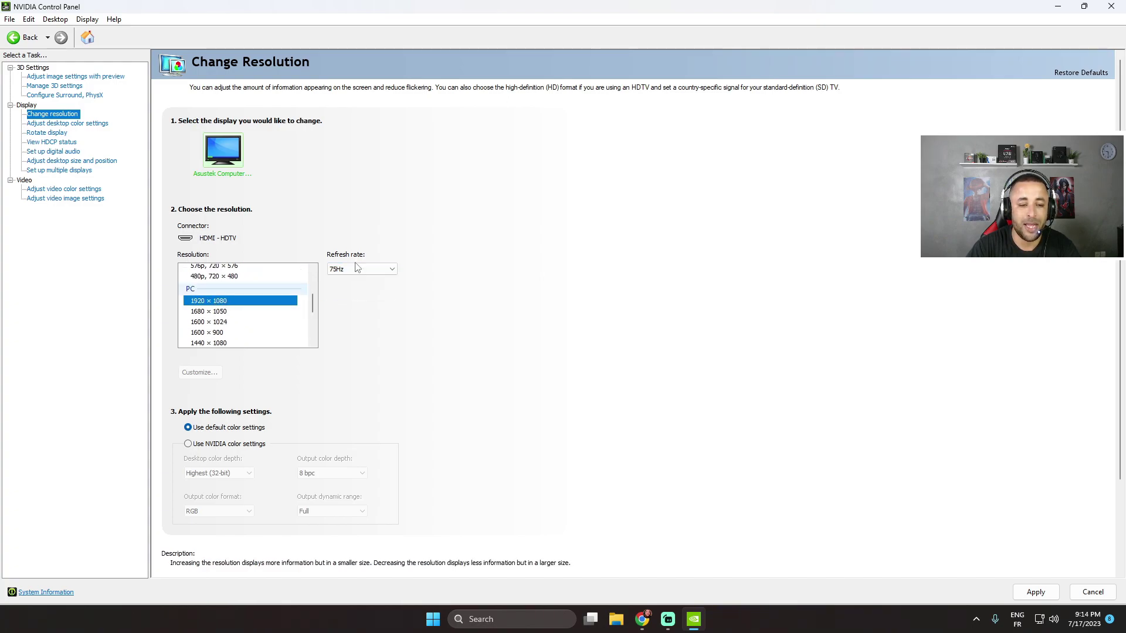
{"action": "scroll", "coordinate": [454, 437], "scroll_direction": "down", "scroll_amount": 1}
{"action": "scroll", "coordinate": [475, 456], "scroll_direction": "up", "scroll_amount": 1}
Set Digital vibrance to 80% in the desktop color settings, apply it and keep the changed configuration
{"action": "left_click", "coordinate": [67, 123]}
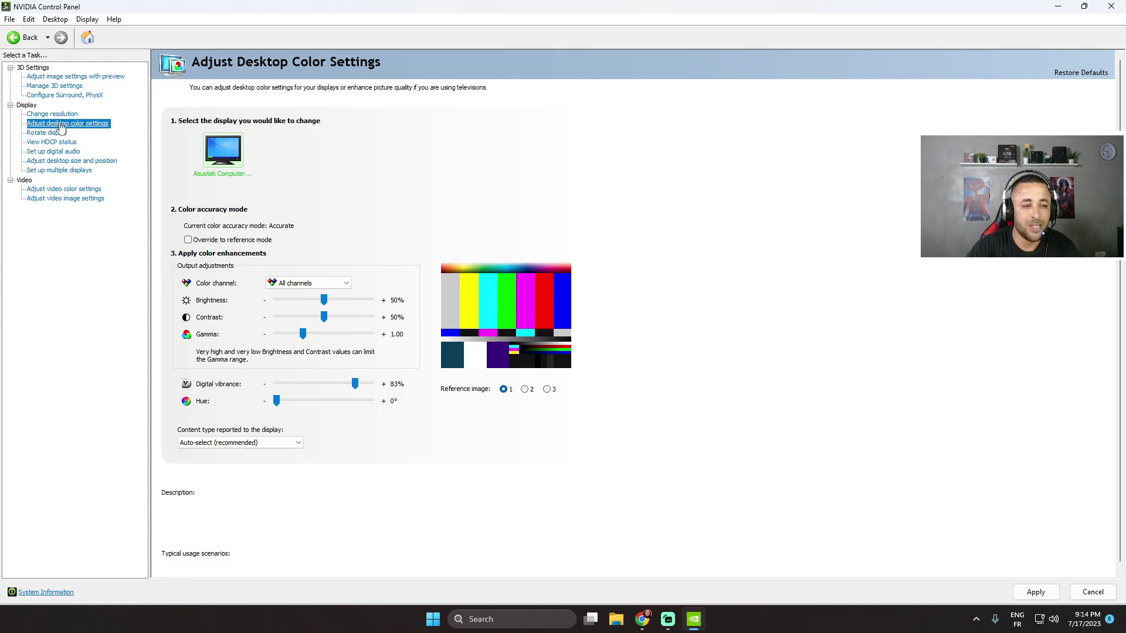
{"action": "mouse_move", "coordinate": [355, 384]}
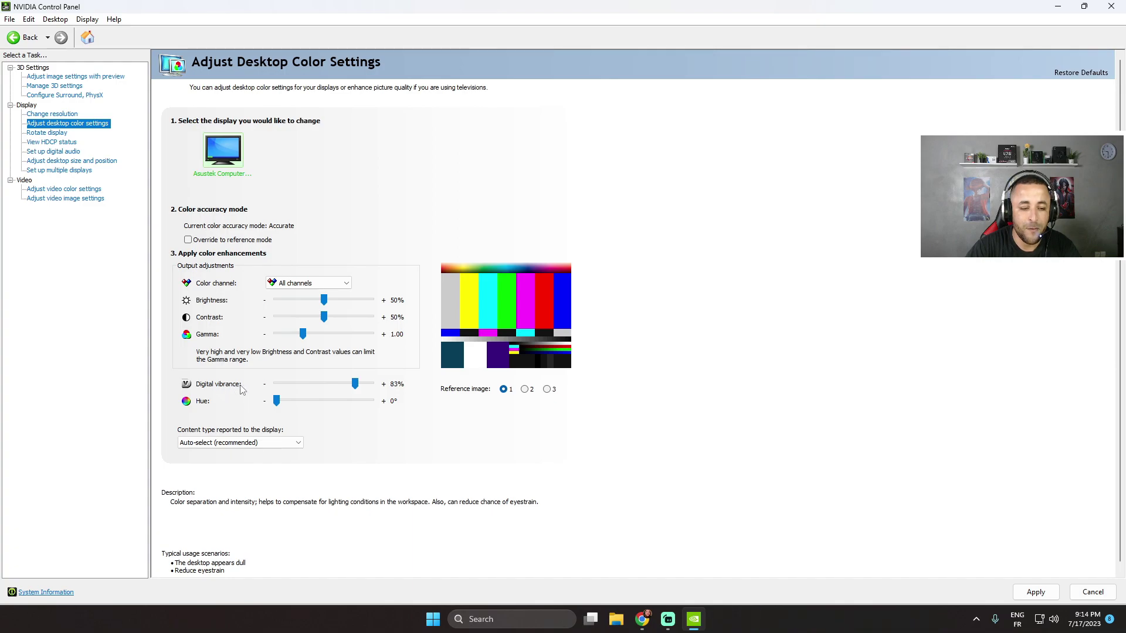
{"action": "left_click_drag", "start_coordinate": [358, 387], "coordinate": [354, 392]}
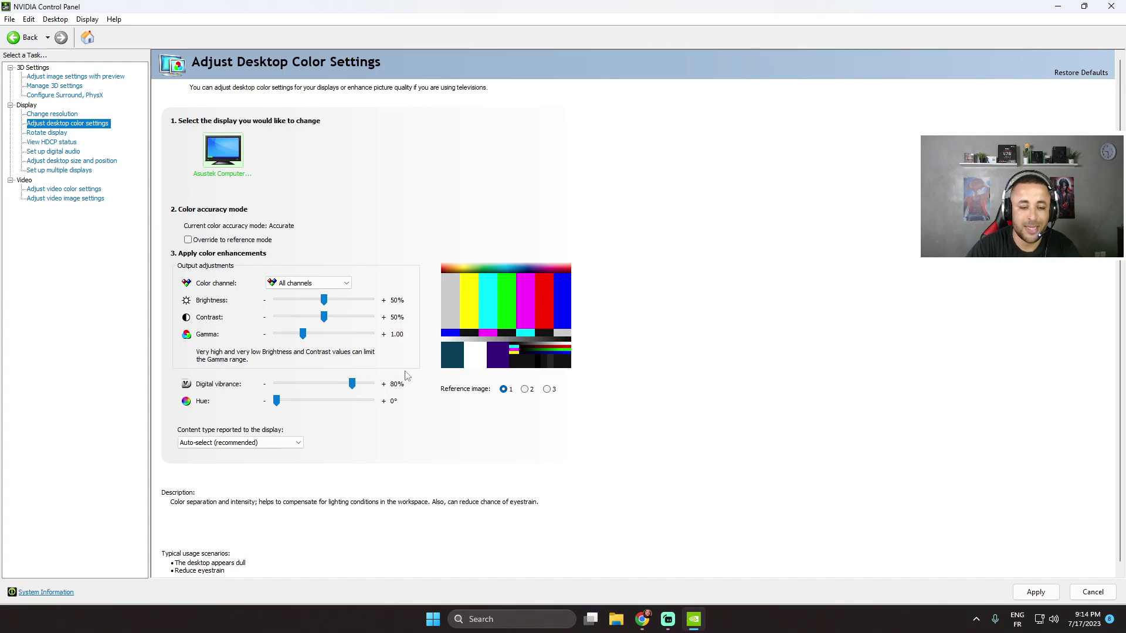
{"action": "left_click", "coordinate": [1031, 594]}
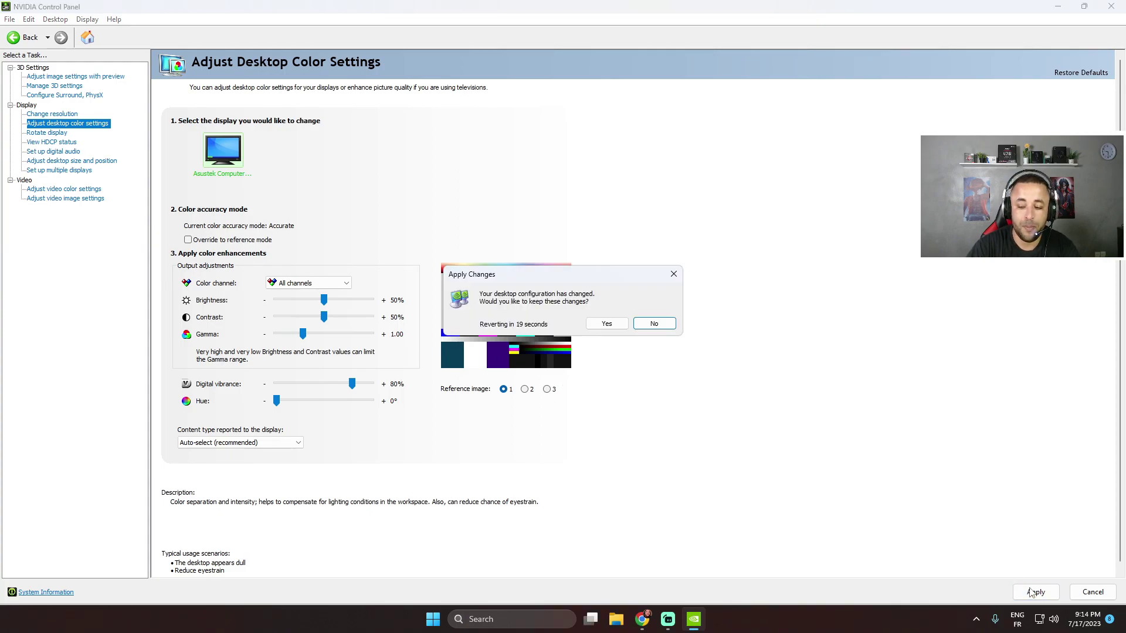
{"action": "left_click", "coordinate": [606, 324]}
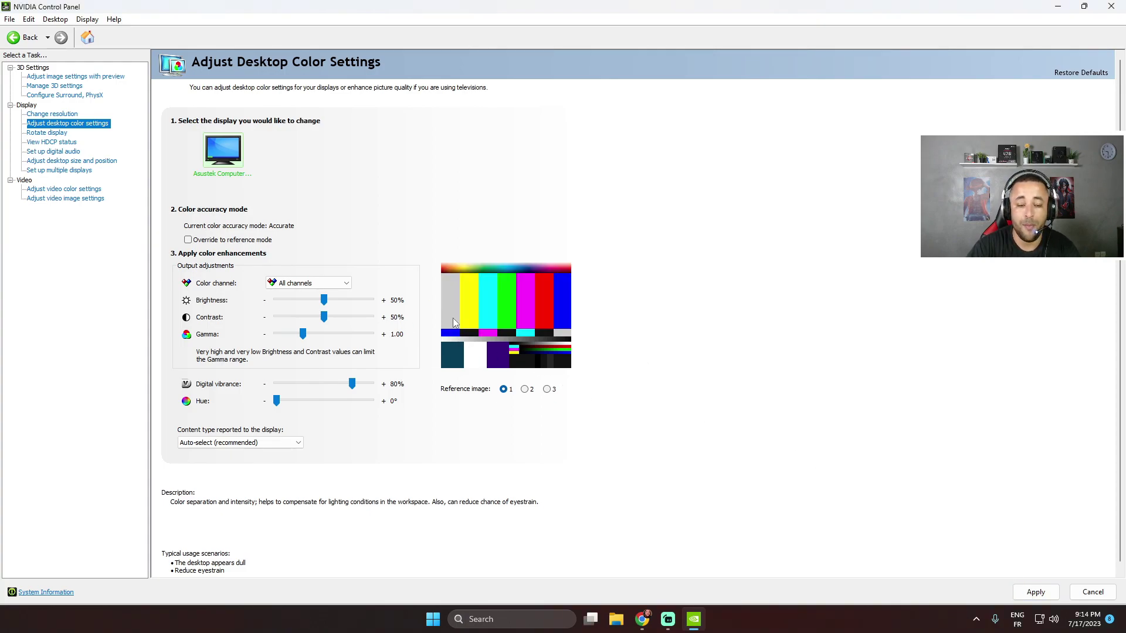
Look through the display rotation, HDCP status, digital audio, multiple displays, video color and video image pages
{"action": "left_click", "coordinate": [52, 133]}
{"action": "left_click", "coordinate": [57, 143]}
{"action": "left_click", "coordinate": [56, 151]}
{"action": "left_click", "coordinate": [59, 170]}
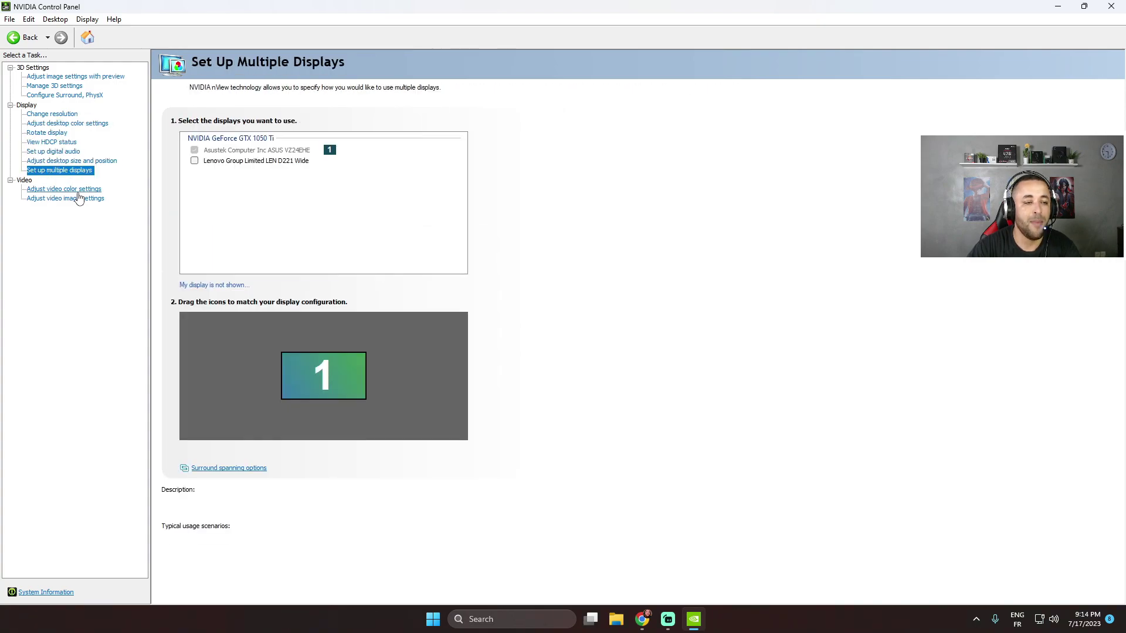
{"action": "left_click", "coordinate": [65, 189]}
{"action": "left_click", "coordinate": [78, 199]}
Add MLWapp as a program to customize in the program-specific 3D settings and review its feature list
{"action": "left_click", "coordinate": [56, 87]}
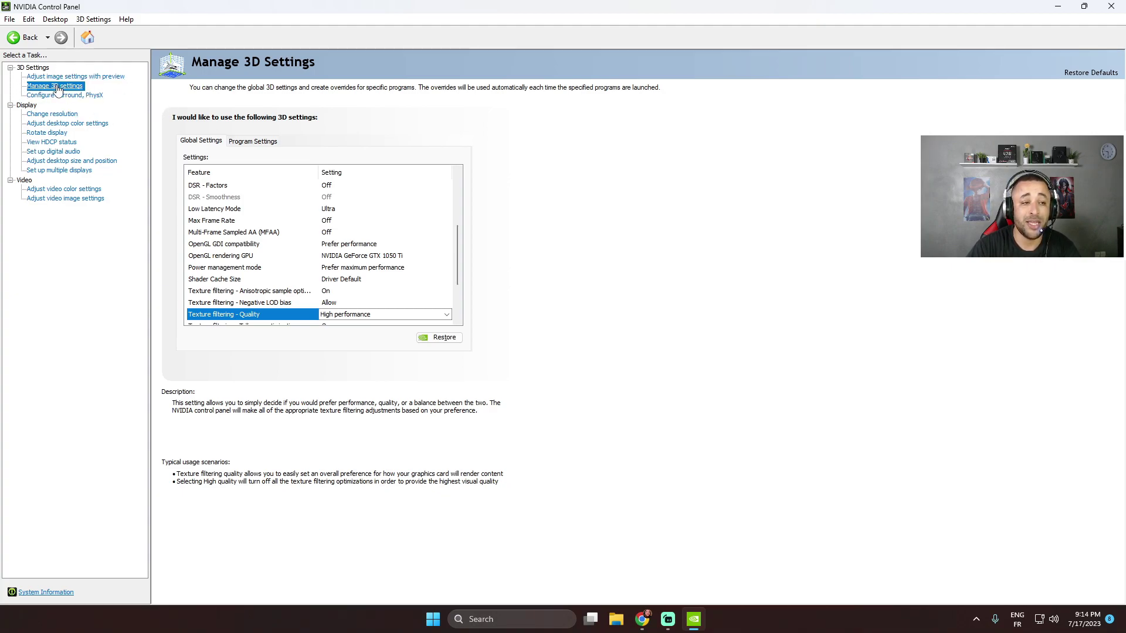
{"action": "left_click", "coordinate": [257, 143]}
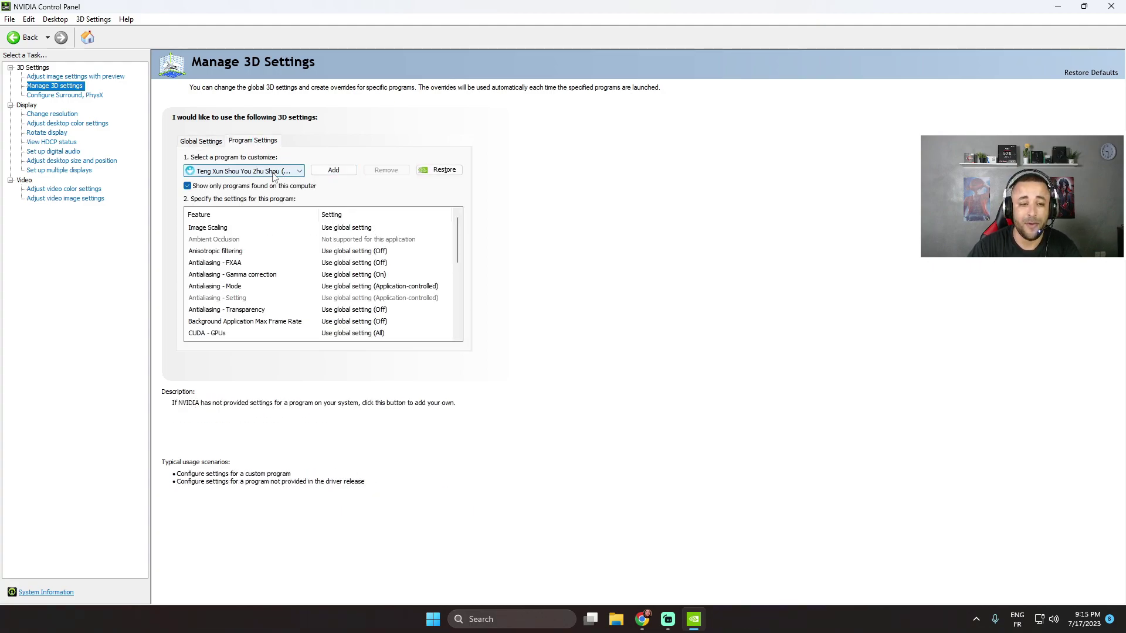
{"action": "left_click", "coordinate": [338, 173]}
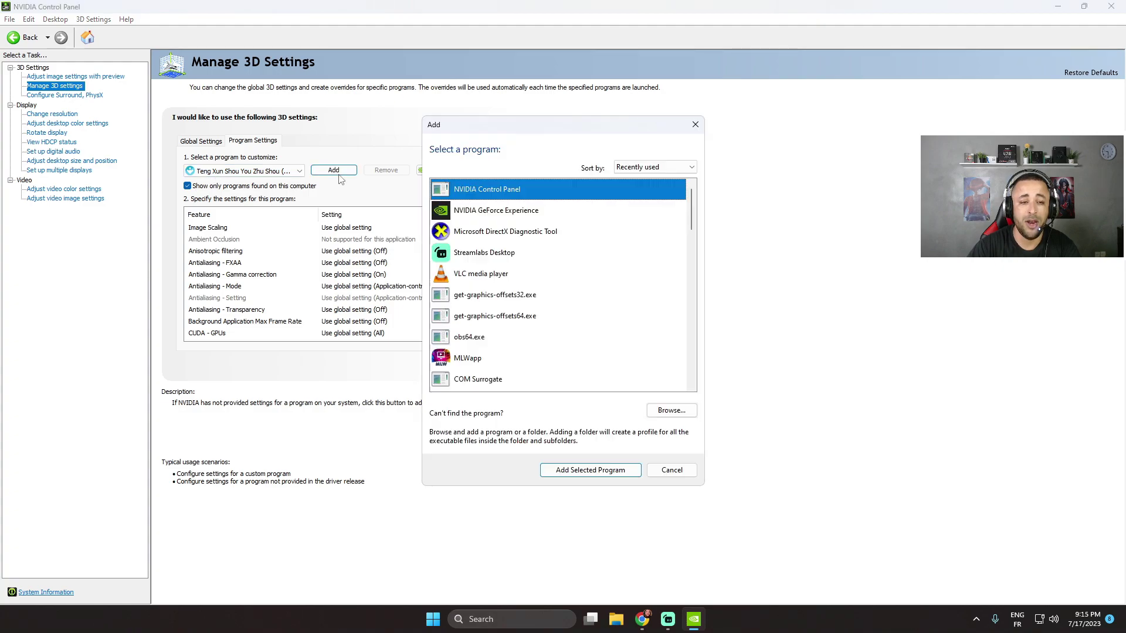
{"action": "left_click", "coordinate": [465, 360]}
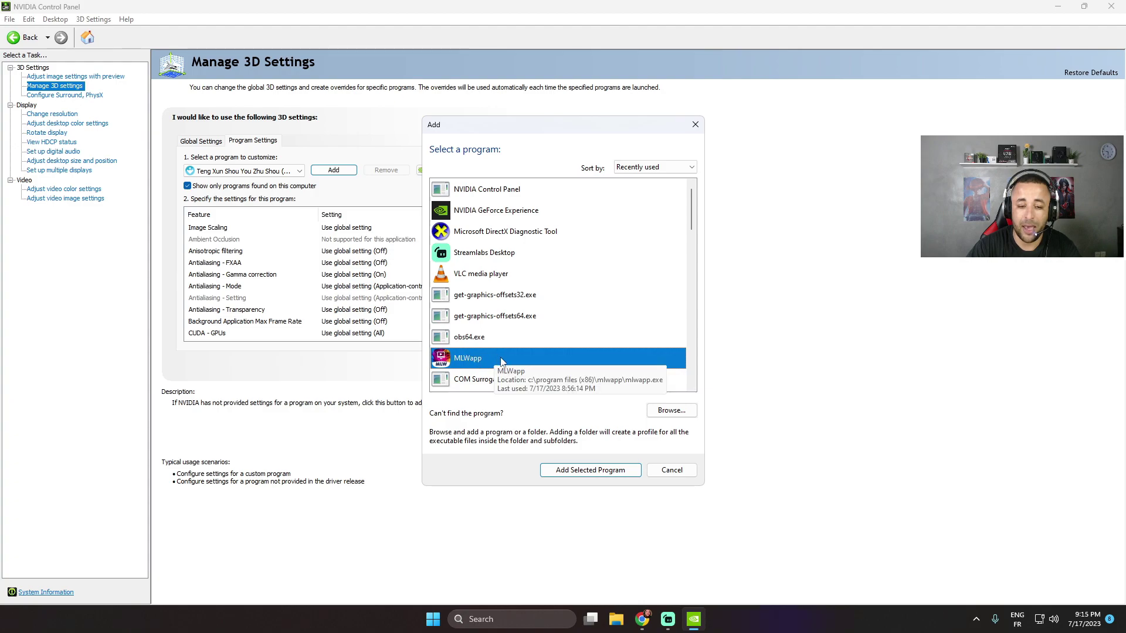
{"action": "left_click", "coordinate": [590, 470]}
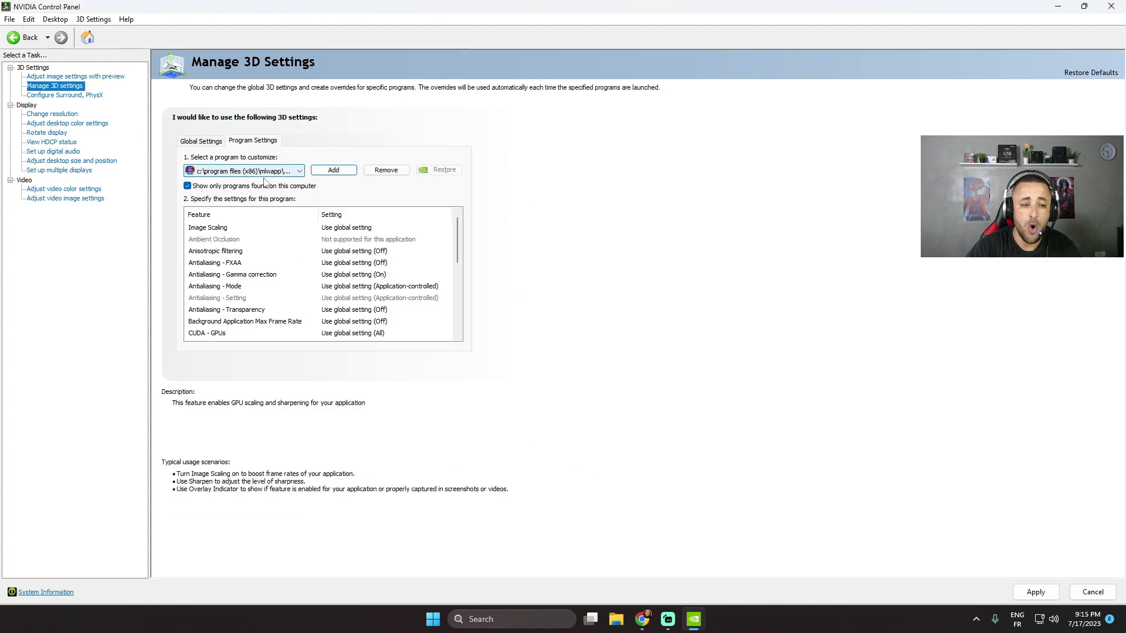
{"action": "scroll", "coordinate": [416, 305], "scroll_direction": "down", "scroll_amount": 1}
{"action": "scroll", "coordinate": [416, 305], "scroll_direction": "down", "scroll_amount": 2}
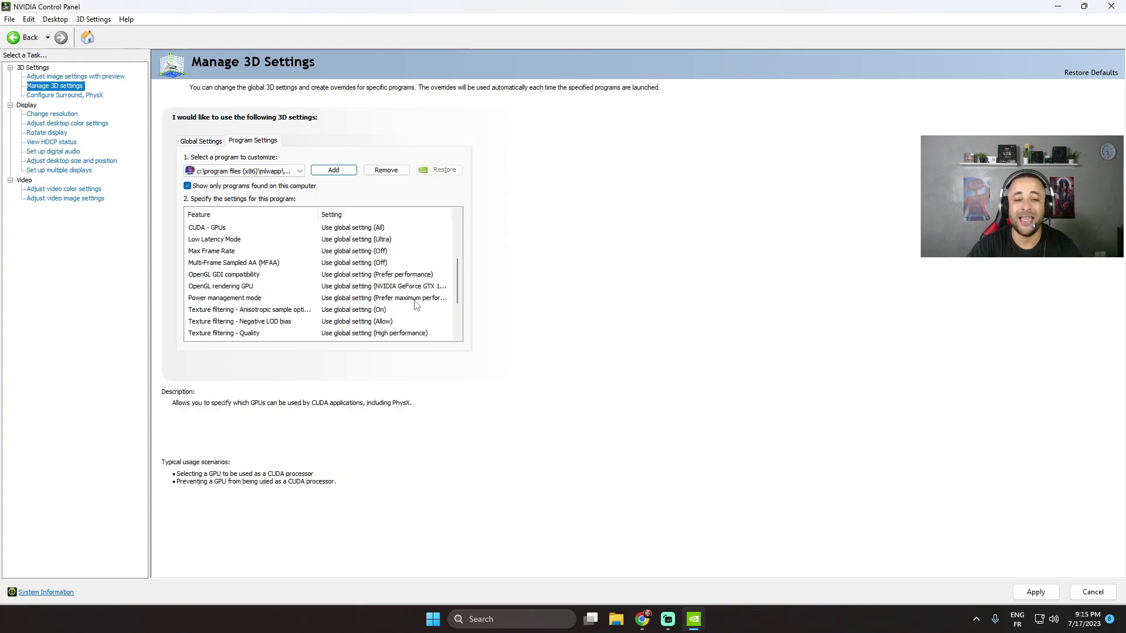
{"action": "scroll", "coordinate": [415, 305], "scroll_direction": "down", "scroll_amount": 2}
{"action": "scroll", "coordinate": [419, 290], "scroll_direction": "up", "scroll_amount": 2}
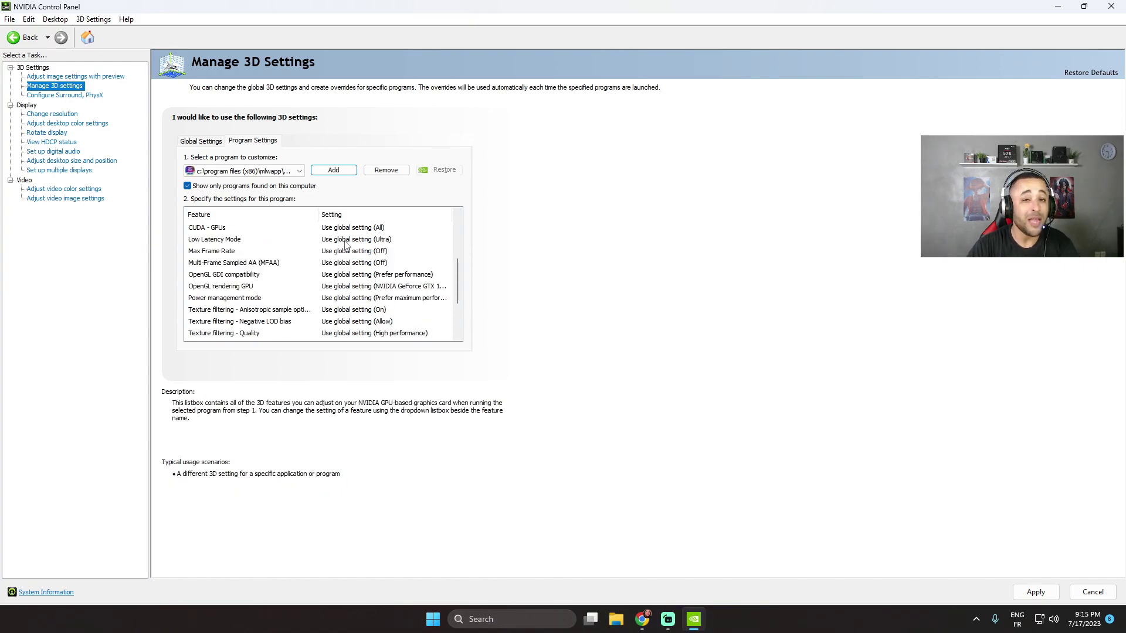
Add explorer.exe from the Windows folder on Local Disk (C:) as a program to customize
{"action": "left_click", "coordinate": [329, 172]}
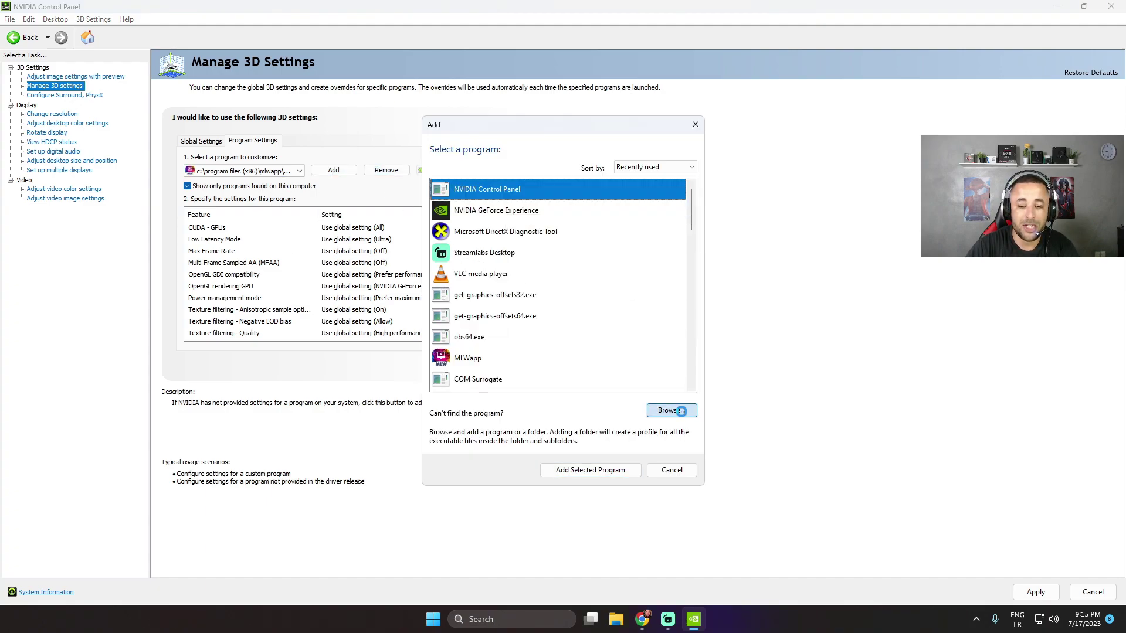
{"action": "left_click", "coordinate": [671, 410]}
{"action": "left_click", "coordinate": [415, 400]}
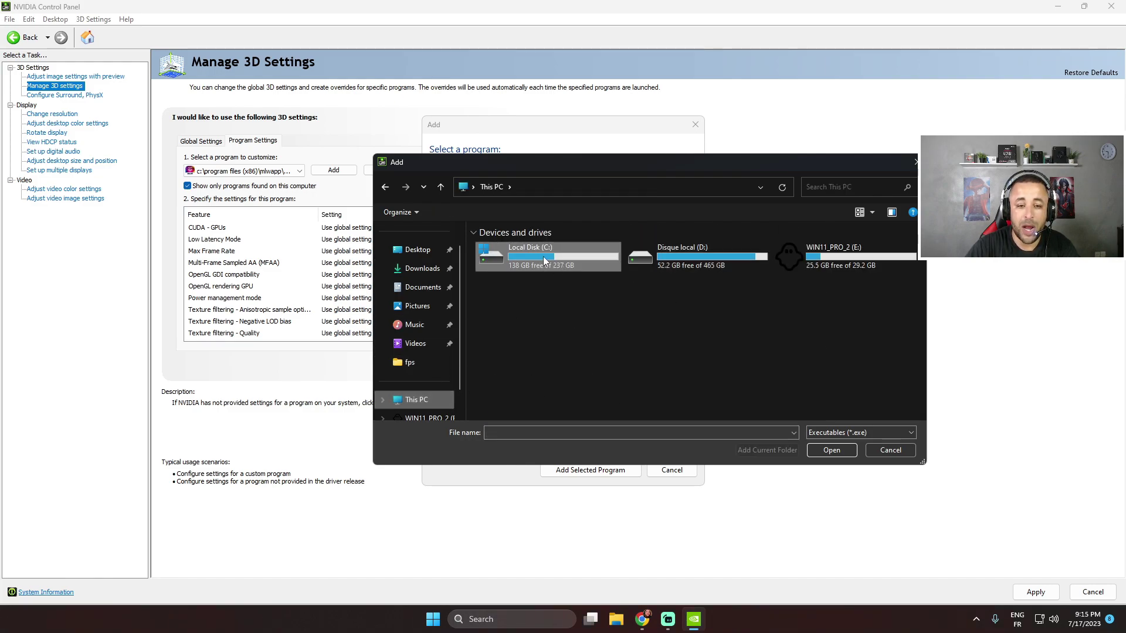
{"action": "double_click", "coordinate": [543, 255]}
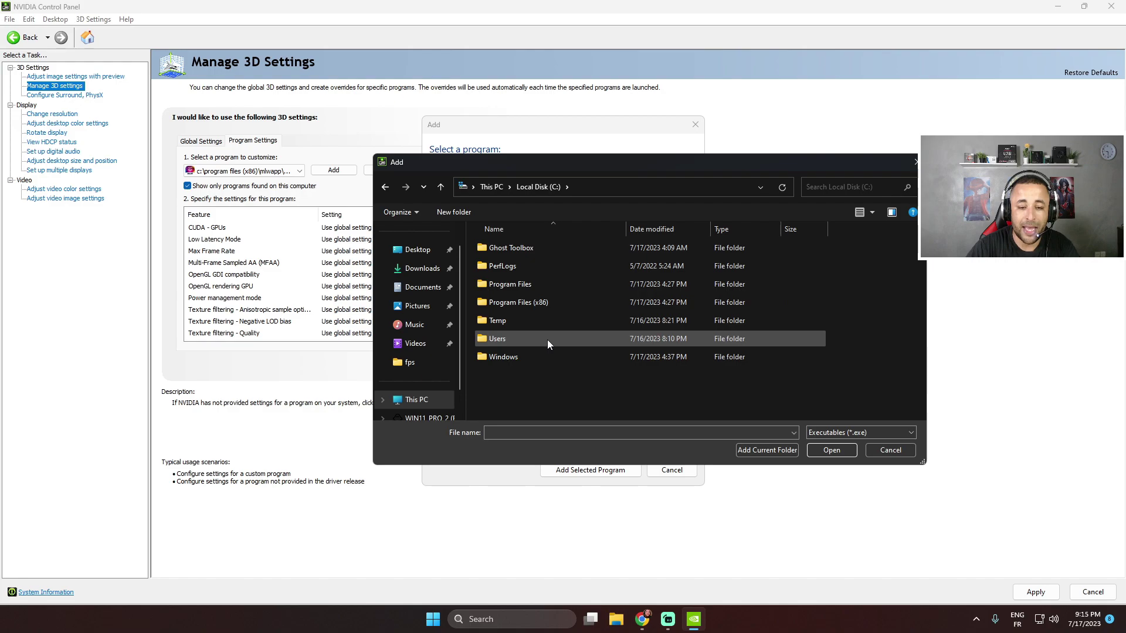
{"action": "double_click", "coordinate": [503, 358]}
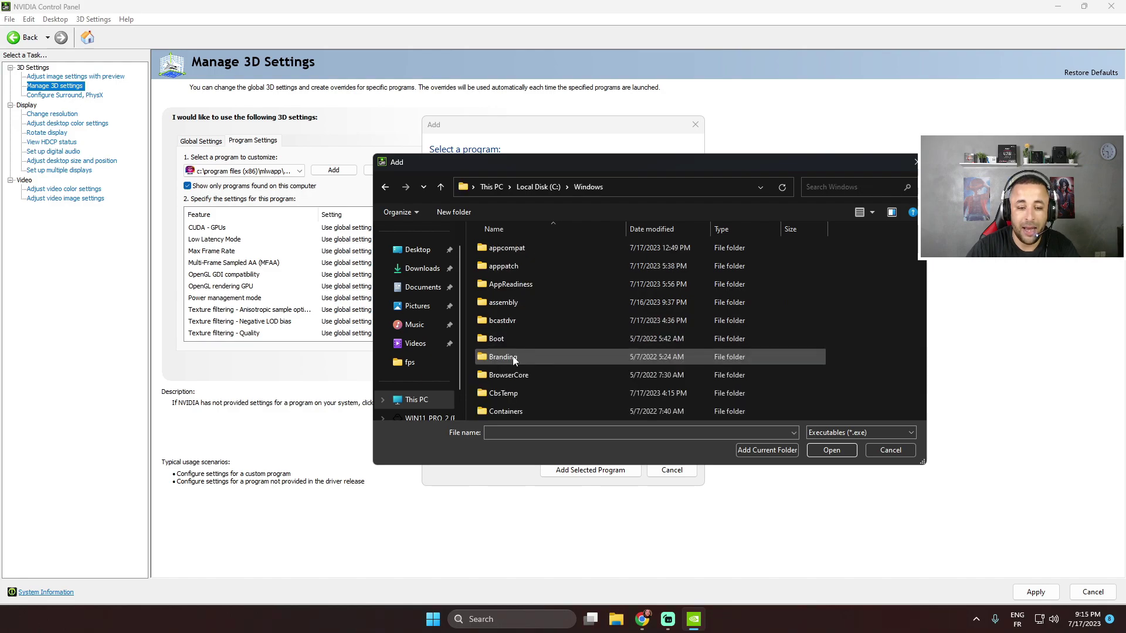
{"action": "double_click", "coordinate": [735, 163]}
{"action": "scroll", "coordinate": [554, 384], "scroll_direction": "down", "scroll_amount": 20}
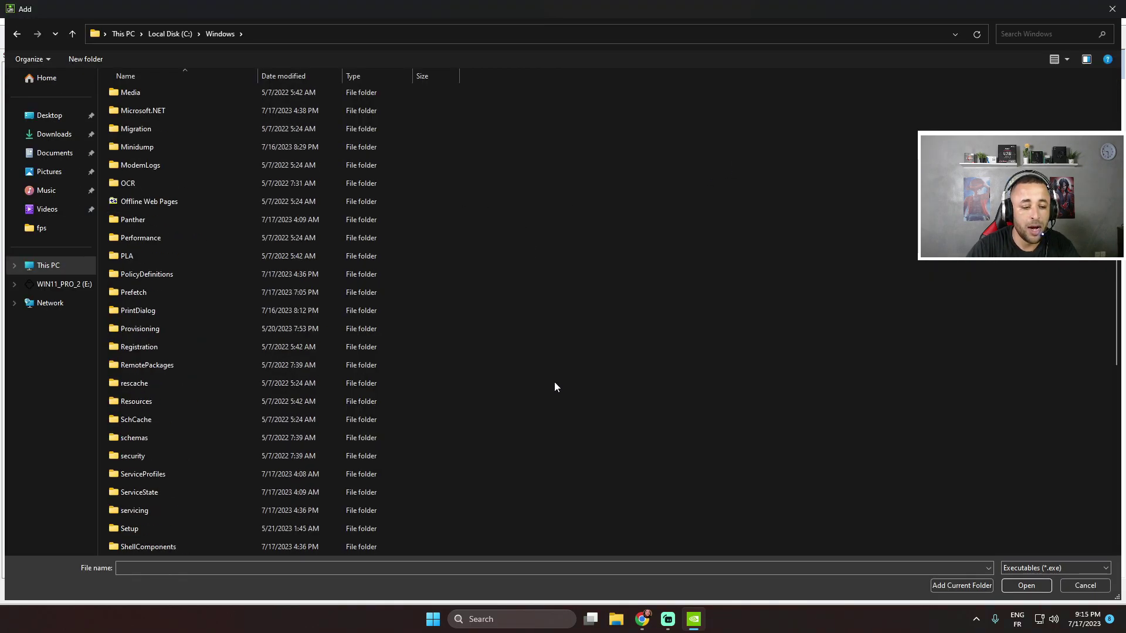
{"action": "left_click", "coordinate": [161, 422]}
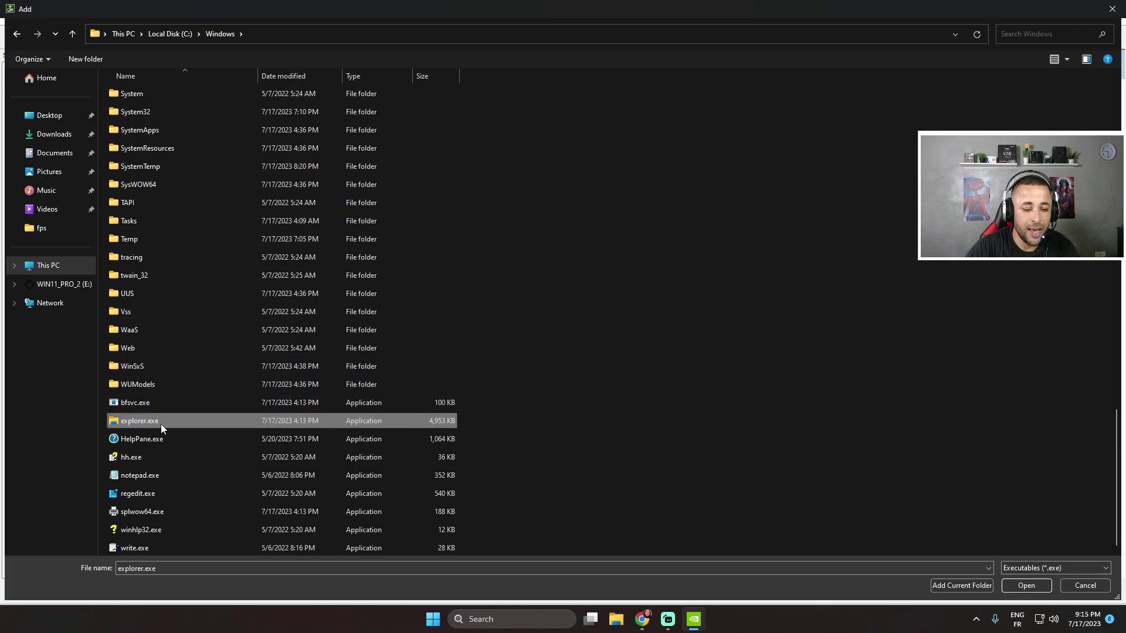
{"action": "double_click", "coordinate": [145, 421]}
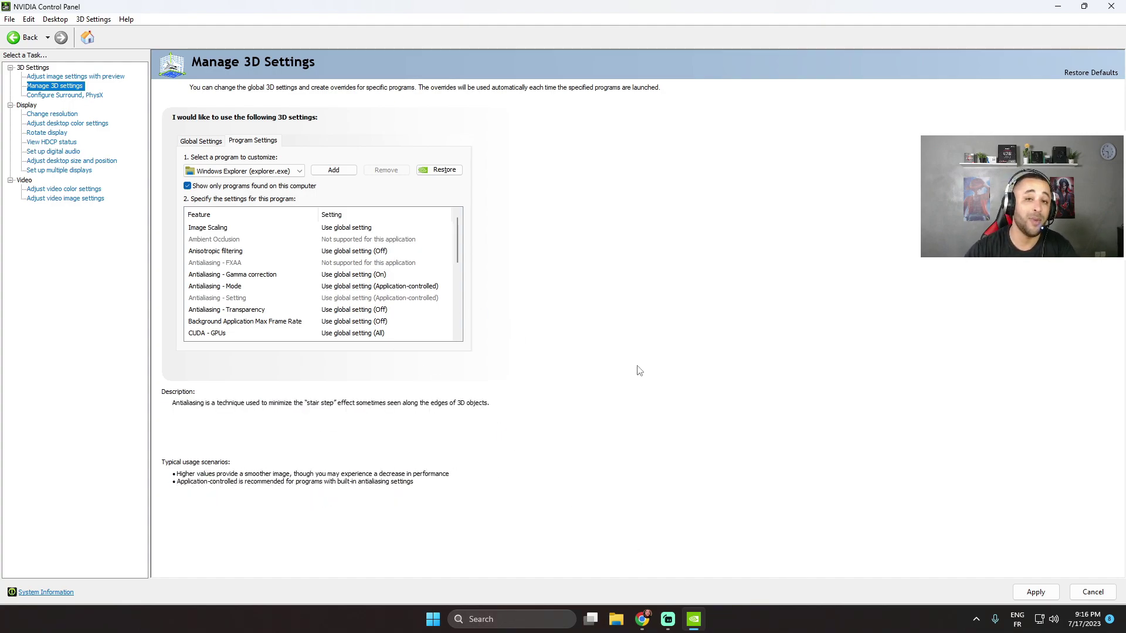
Switch to Task Manager, locate the Windows Explorer process, view its available actions without choosing one, and close Task Manager
{"action": "right_click", "coordinate": [780, 615]}
{"action": "left_click", "coordinate": [821, 573]}
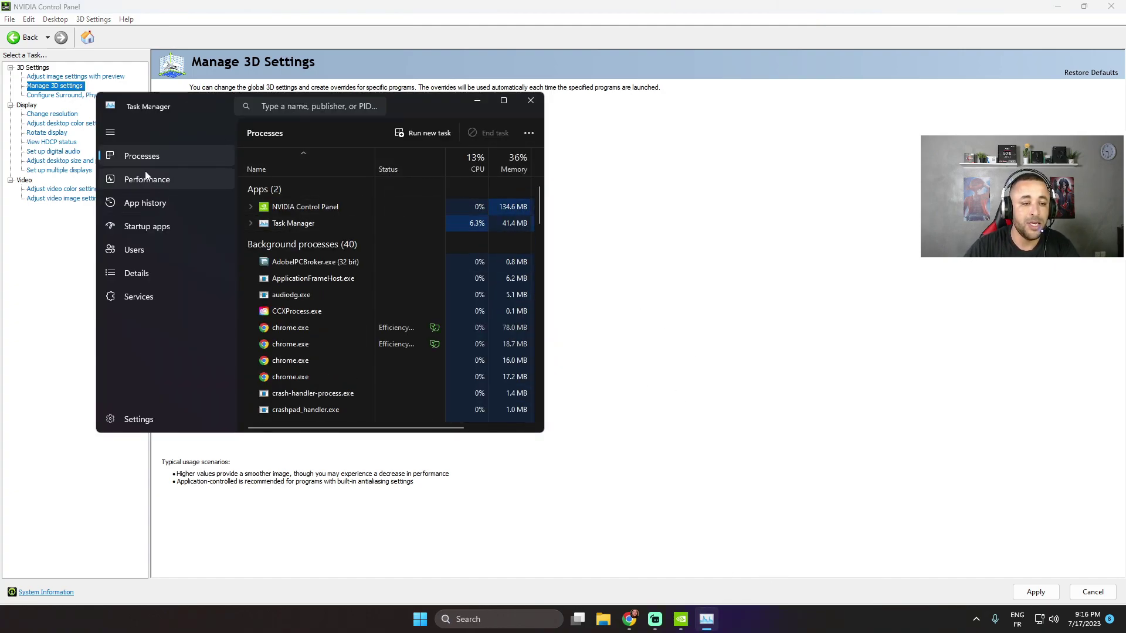
{"action": "left_click", "coordinate": [502, 101]}
{"action": "scroll", "coordinate": [293, 367], "scroll_direction": "down", "scroll_amount": 5}
{"action": "scroll", "coordinate": [300, 367], "scroll_direction": "down", "scroll_amount": 20}
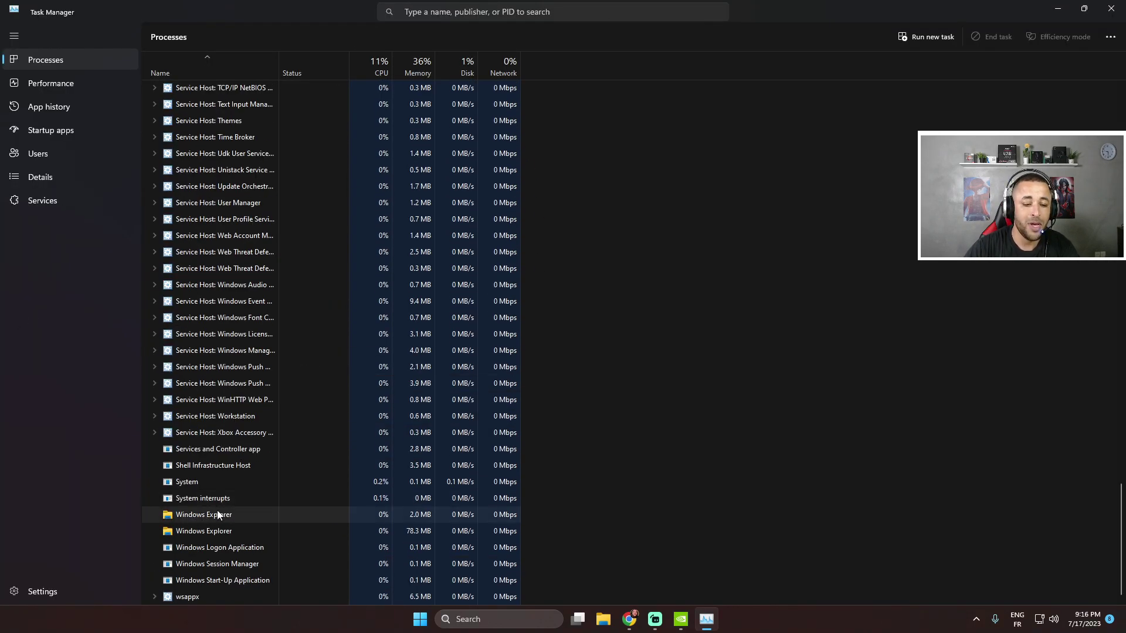
{"action": "right_click", "coordinate": [216, 510]}
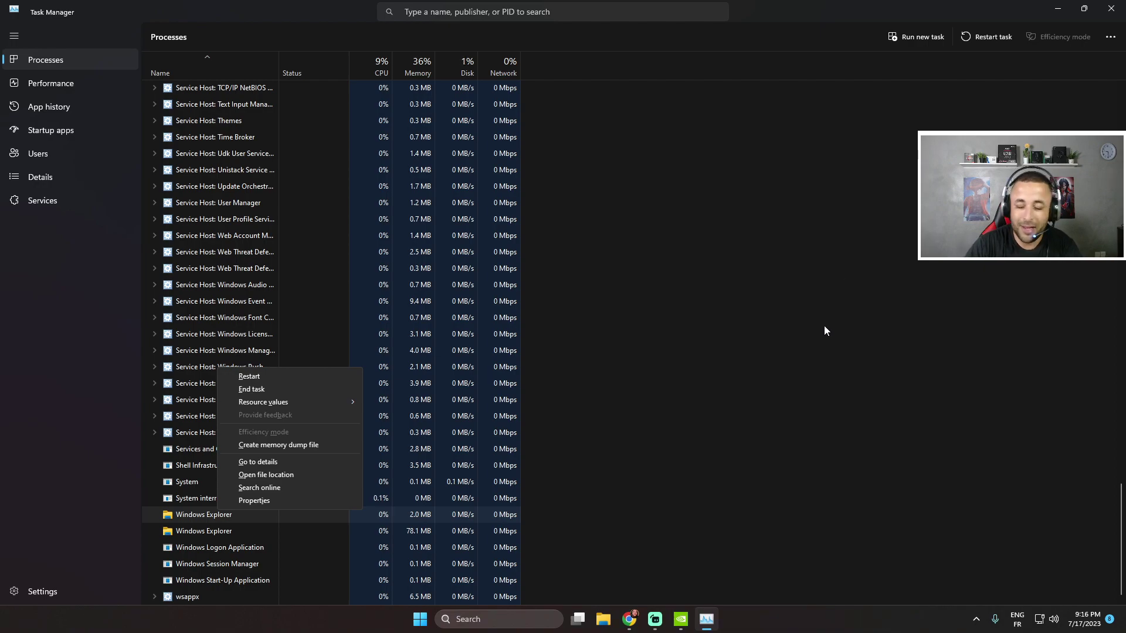
{"action": "left_click", "coordinate": [811, 363]}
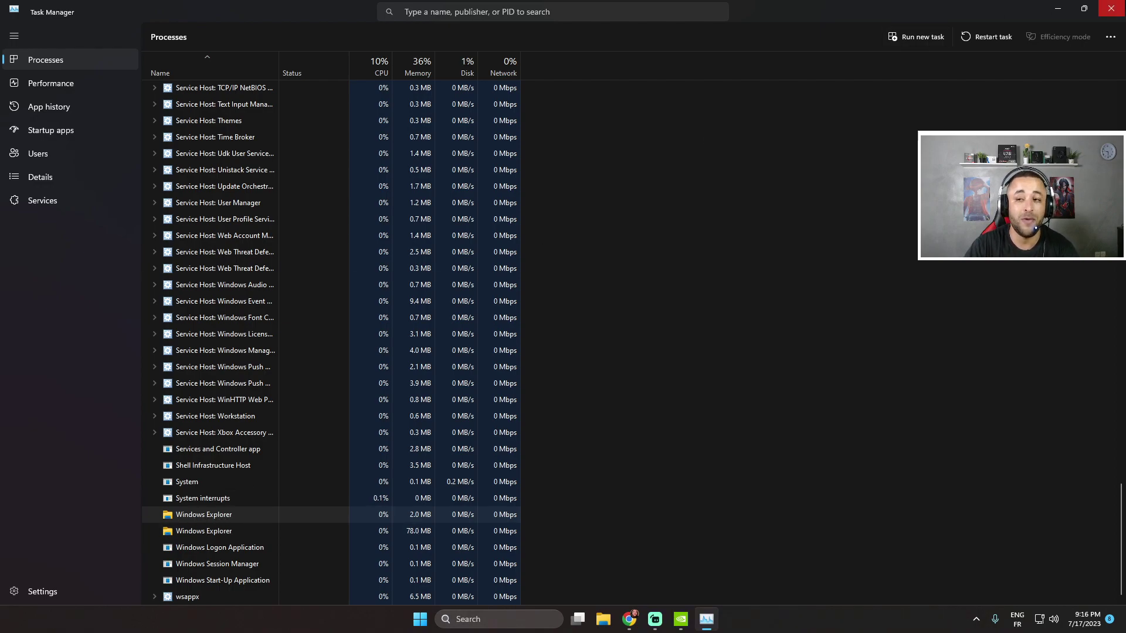
{"action": "left_click", "coordinate": [1110, 9]}
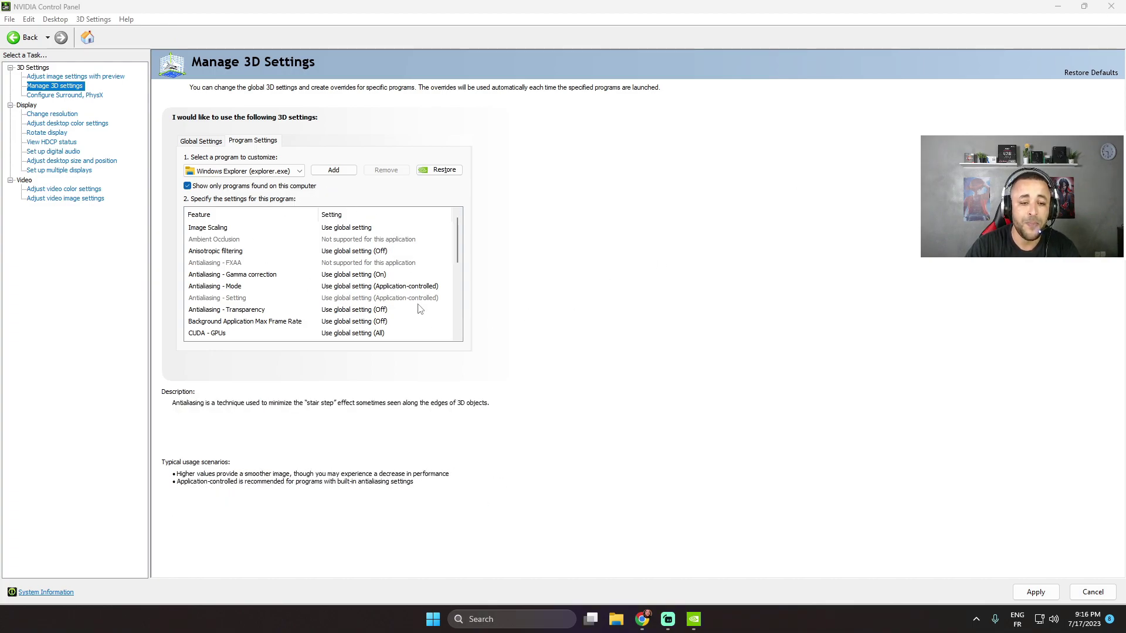
Set Power management mode to Prefer maximum performance for Windows Explorer, apply the change and close the NVIDIA Control Panel
{"action": "scroll", "coordinate": [413, 311], "scroll_direction": "down", "scroll_amount": 1}
{"action": "scroll", "coordinate": [194, 275], "scroll_direction": "down", "scroll_amount": 3}
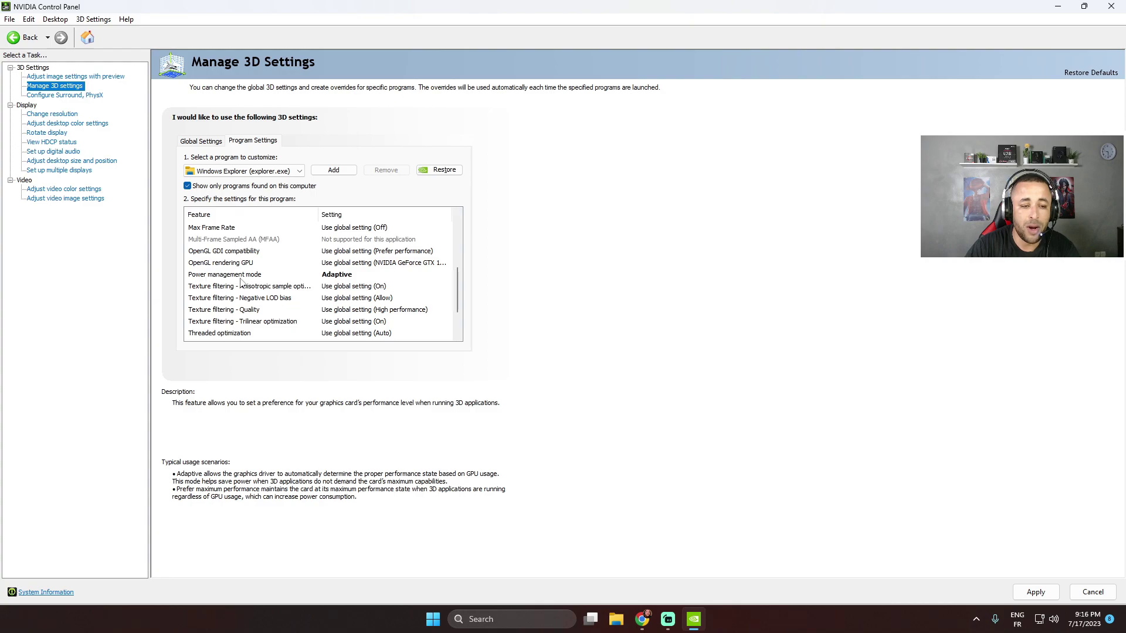
{"action": "left_click", "coordinate": [343, 274]}
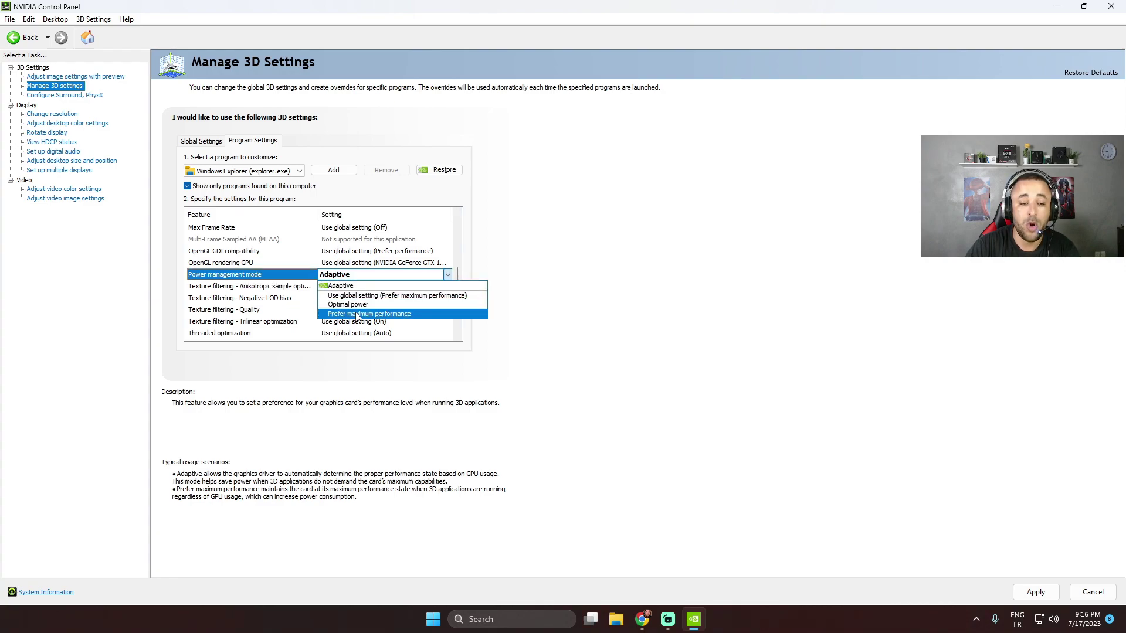
{"action": "left_click", "coordinate": [375, 316]}
{"action": "scroll", "coordinate": [460, 284], "scroll_direction": "down", "scroll_amount": 2}
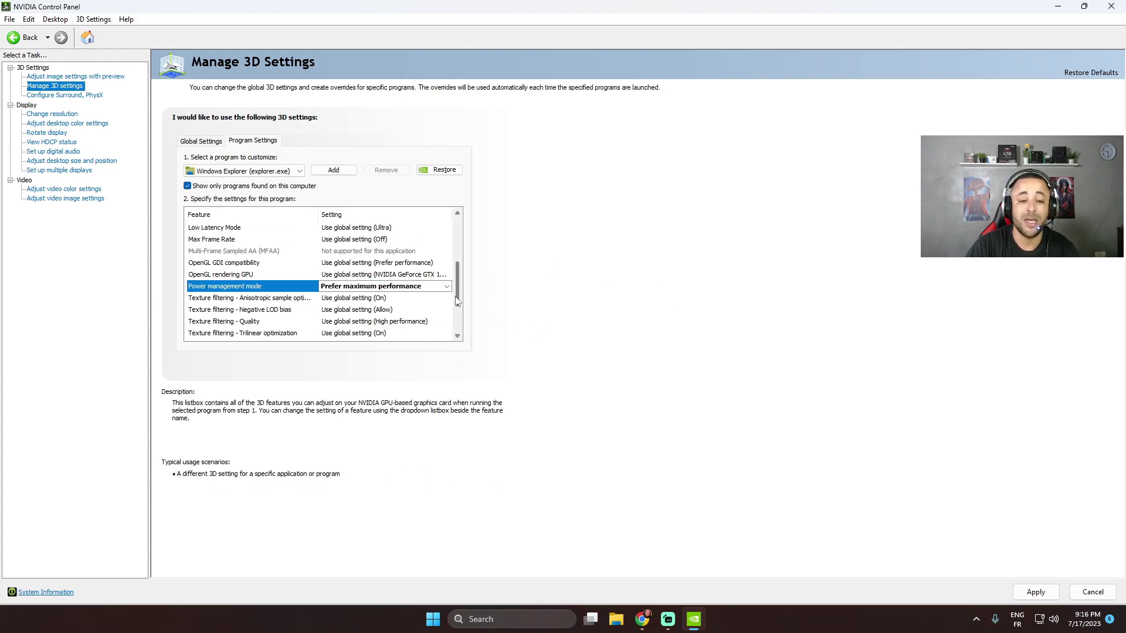
{"action": "left_click", "coordinate": [1035, 593]}
{"action": "left_click", "coordinate": [616, 326]}
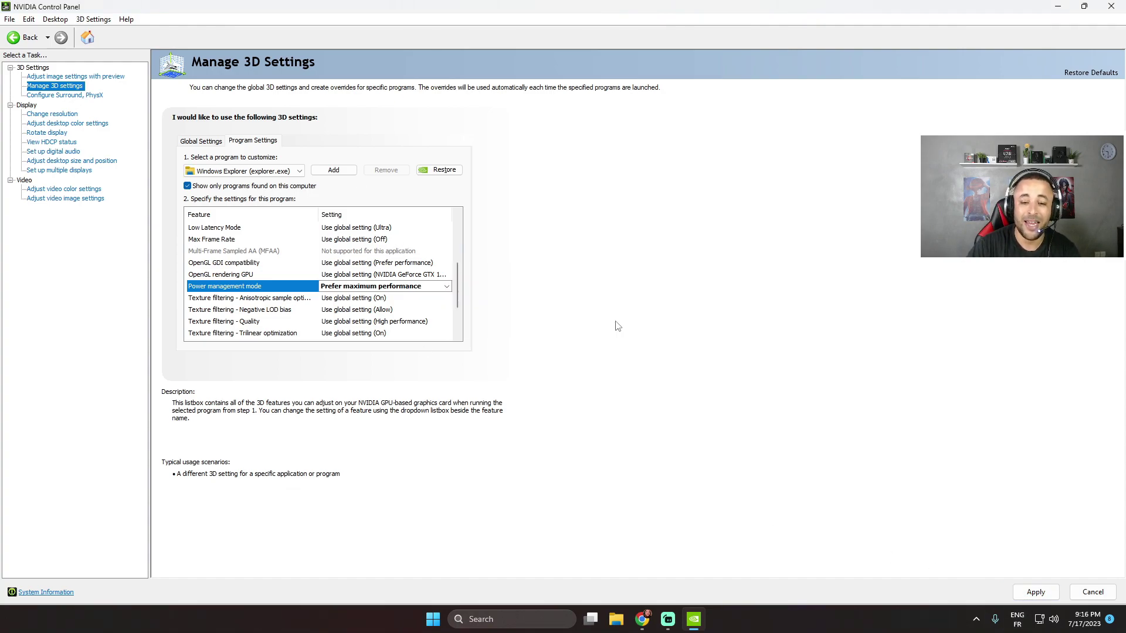
{"action": "left_click", "coordinate": [1111, 6]}
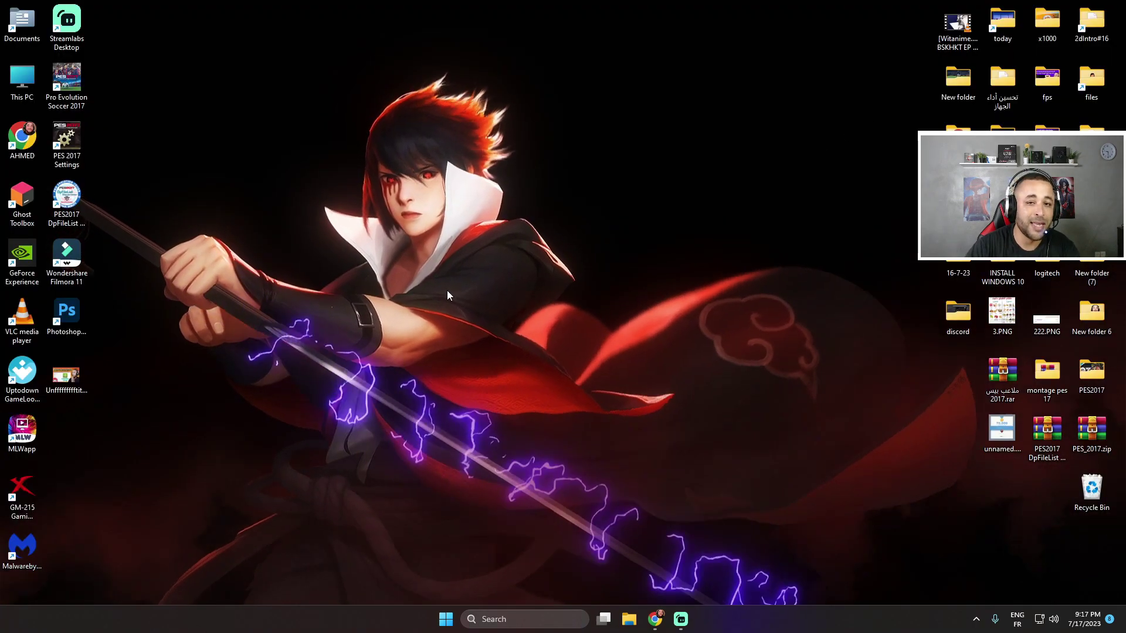